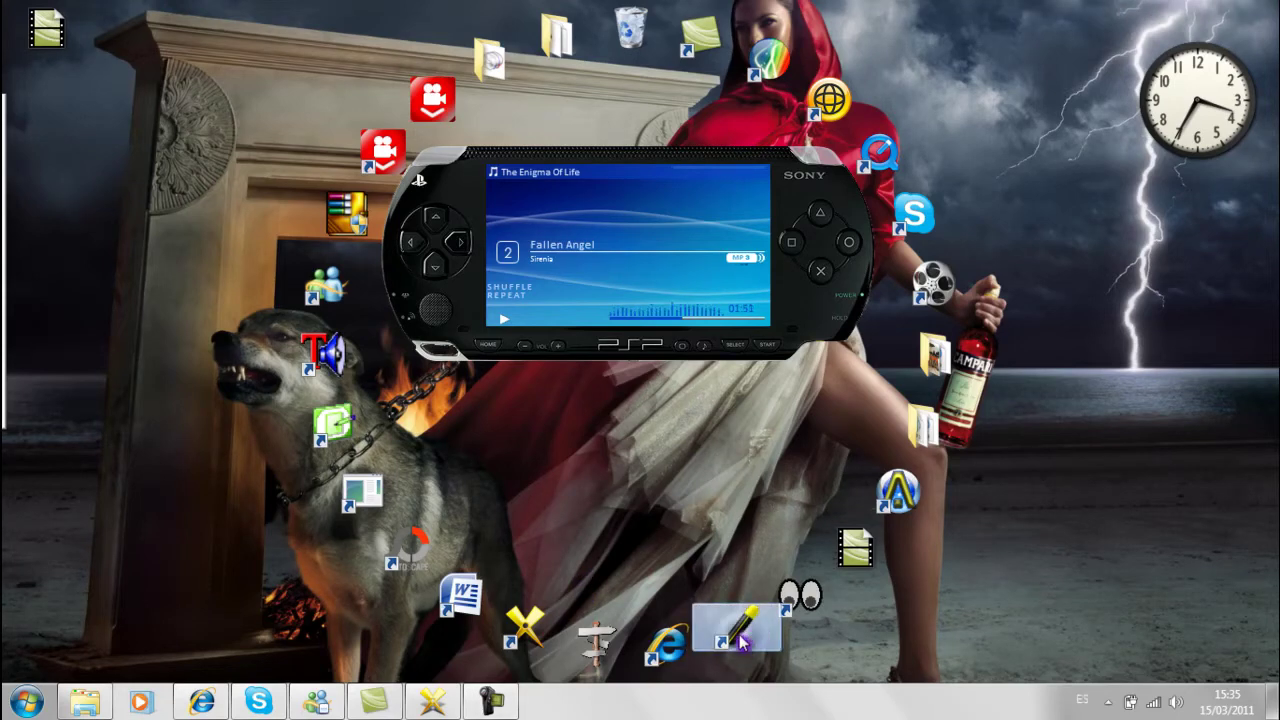
Start the desktop drawing pen and handwrite "ISO2eboot_V2" in yellow across the lower part of the desktop.
{"action": "double_click", "coordinate": [741, 641]}
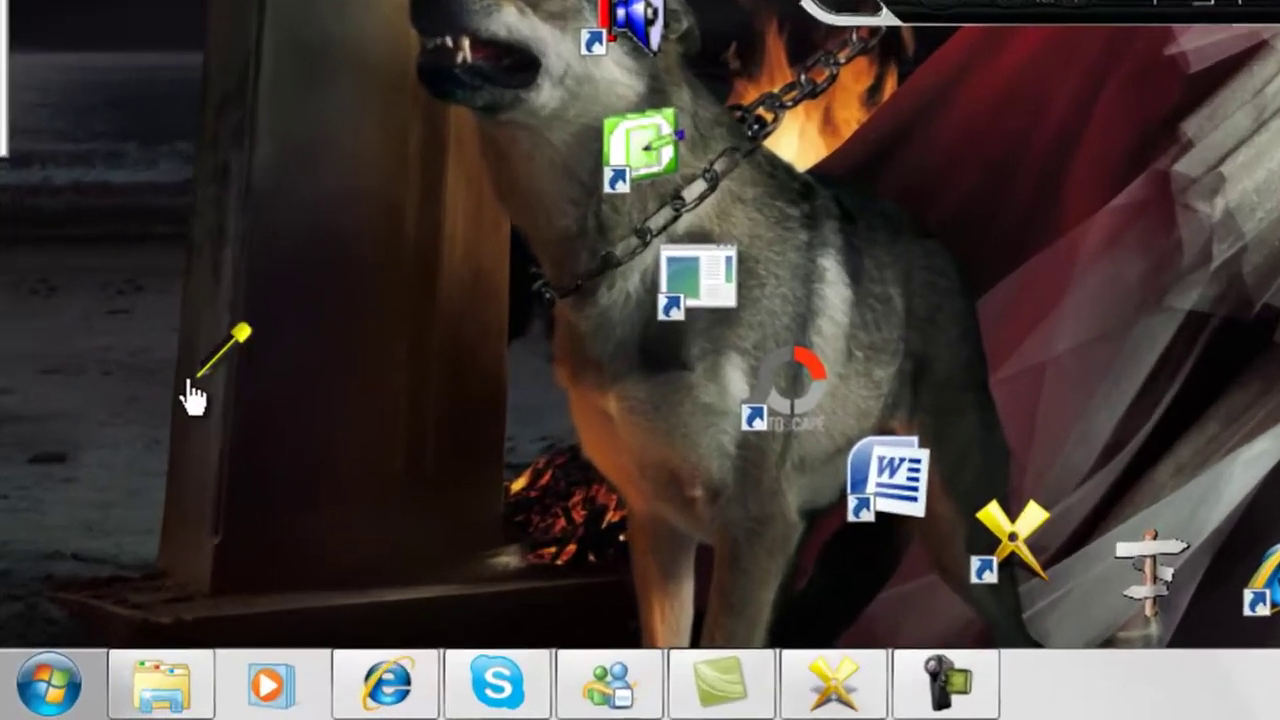
{"action": "left_click_drag", "start_coordinate": [90, 510], "coordinate": [101, 606]}
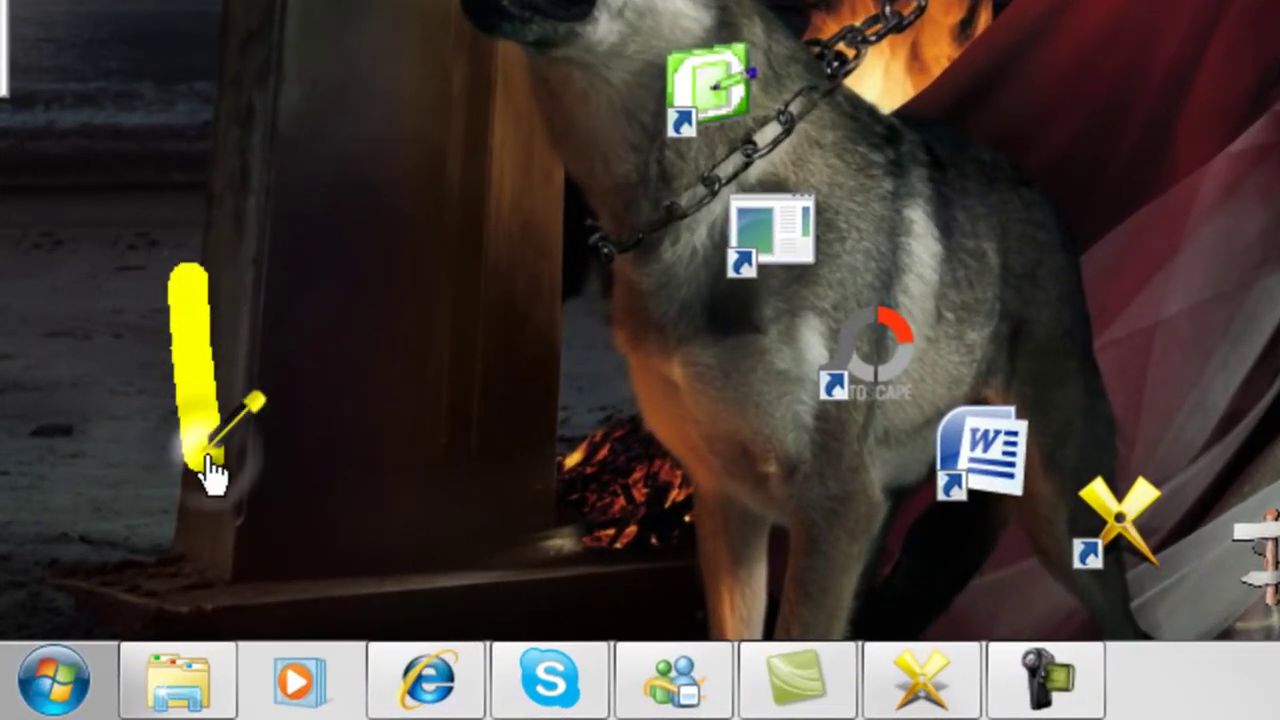
{"action": "mouse_move", "coordinate": [348, 240]}
{"action": "left_mouse_down"}
{"action": "mouse_move", "coordinate": [289, 251]}
{"action": "mouse_move", "coordinate": [369, 331]}
{"action": "mouse_move", "coordinate": [263, 402]}
{"action": "mouse_move", "coordinate": [409, 404]}
{"action": "left_mouse_up"}
{"action": "mouse_move", "coordinate": [445, 292]}
{"action": "left_mouse_down"}
{"action": "mouse_move", "coordinate": [518, 380]}
{"action": "mouse_move", "coordinate": [537, 223]}
{"action": "mouse_move", "coordinate": [450, 285]}
{"action": "left_mouse_up"}
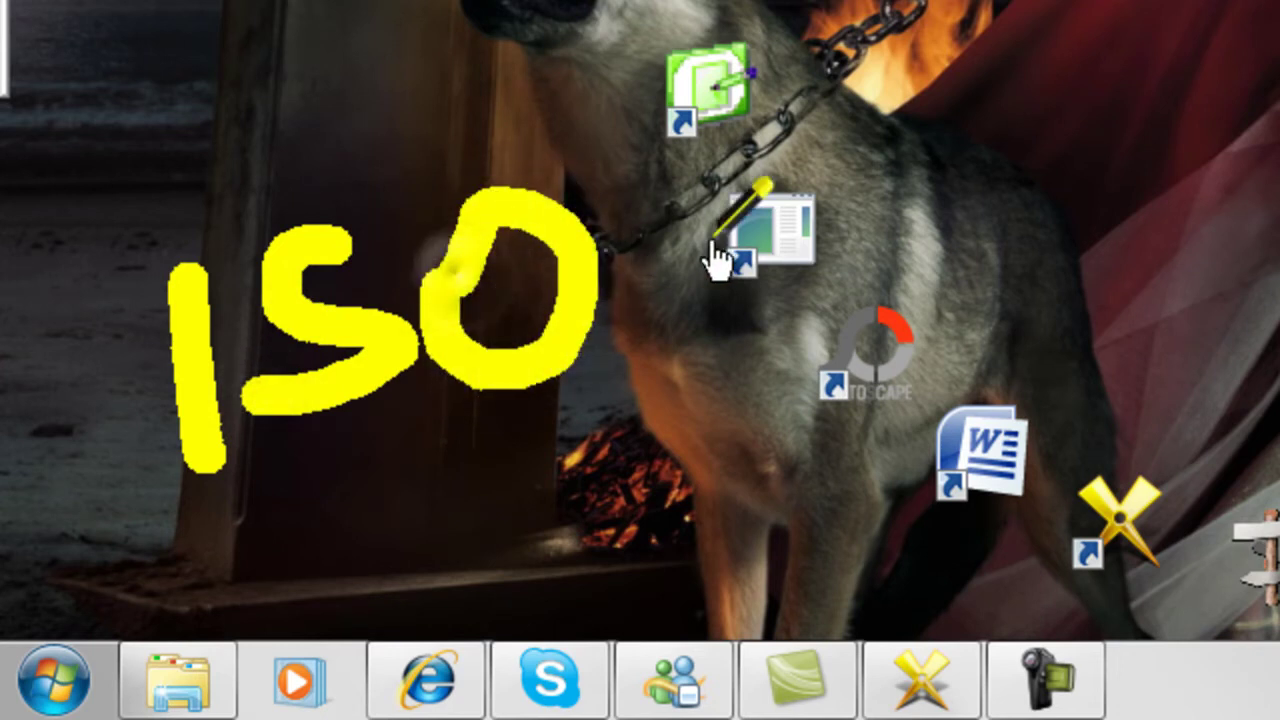
{"action": "mouse_move", "coordinate": [658, 210]}
{"action": "left_mouse_down"}
{"action": "mouse_move", "coordinate": [674, 175]}
{"action": "mouse_move", "coordinate": [751, 303]}
{"action": "mouse_move", "coordinate": [688, 315]}
{"action": "mouse_move", "coordinate": [845, 340]}
{"action": "left_mouse_up"}
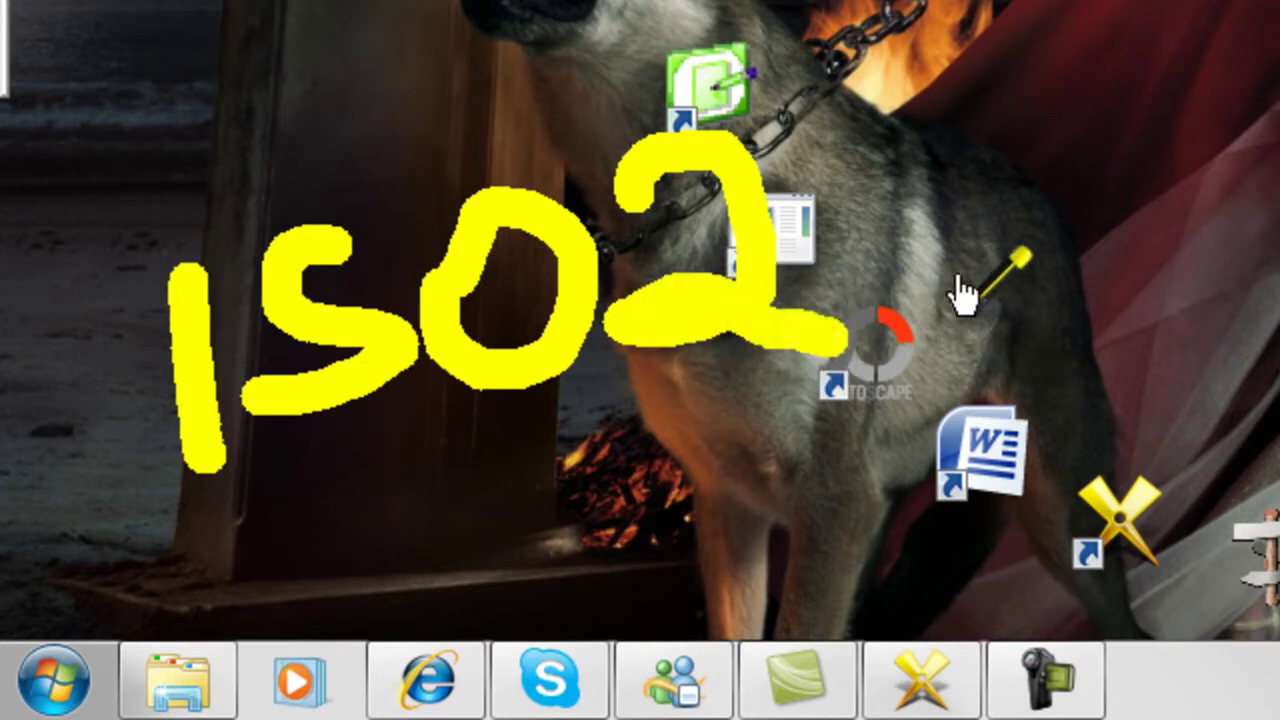
{"action": "mouse_move", "coordinate": [1000, 257]}
{"action": "left_mouse_down"}
{"action": "mouse_move", "coordinate": [900, 251]}
{"action": "mouse_move", "coordinate": [950, 315]}
{"action": "mouse_move", "coordinate": [760, 314]}
{"action": "left_mouse_up"}
{"action": "mouse_move", "coordinate": [157, 163]}
{"action": "left_mouse_down"}
{"action": "mouse_move", "coordinate": [171, 283]}
{"action": "mouse_move", "coordinate": [193, 318]}
{"action": "mouse_move", "coordinate": [280, 349]}
{"action": "mouse_move", "coordinate": [186, 380]}
{"action": "left_mouse_up"}
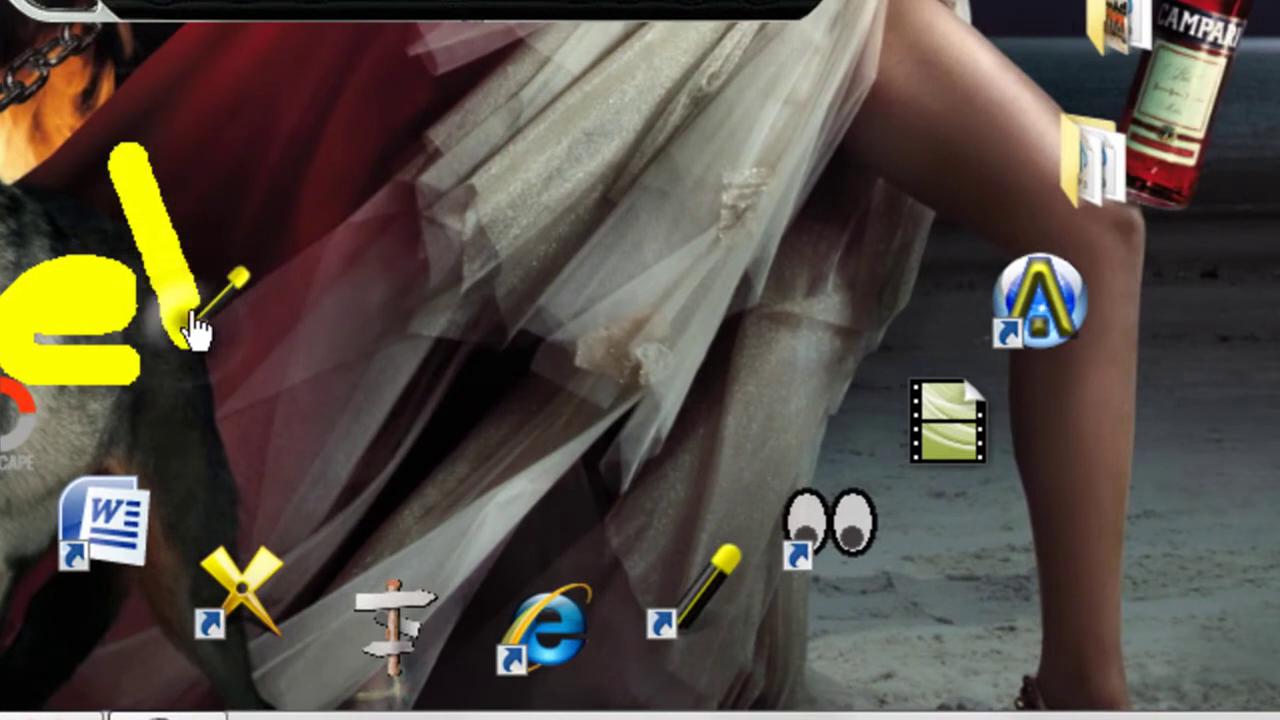
{"action": "mouse_move", "coordinate": [358, 205]}
{"action": "left_mouse_down"}
{"action": "mouse_move", "coordinate": [340, 268]}
{"action": "mouse_move", "coordinate": [434, 294]}
{"action": "mouse_move", "coordinate": [386, 229]}
{"action": "mouse_move", "coordinate": [355, 240]}
{"action": "left_mouse_up"}
{"action": "mouse_move", "coordinate": [530, 250]}
{"action": "left_mouse_down"}
{"action": "mouse_move", "coordinate": [480, 335]}
{"action": "mouse_move", "coordinate": [591, 320]}
{"action": "mouse_move", "coordinate": [563, 271]}
{"action": "mouse_move", "coordinate": [585, 245]}
{"action": "left_mouse_up"}
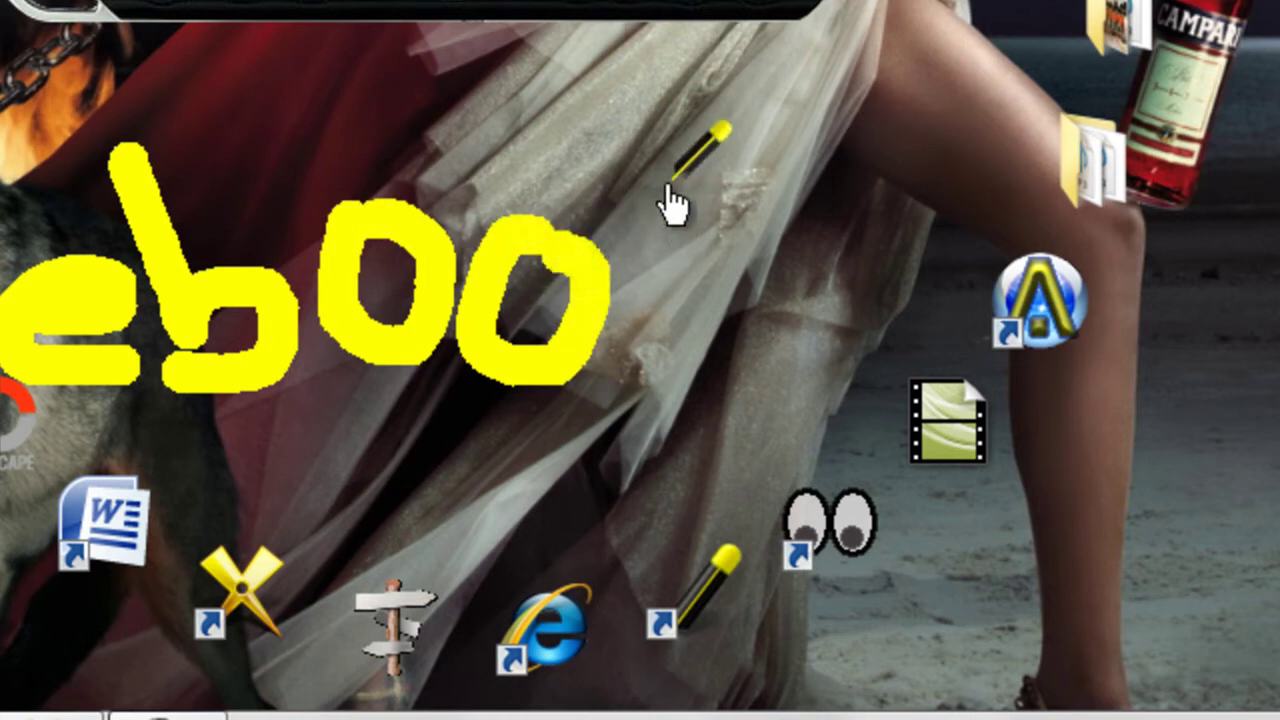
{"action": "left_click_drag", "start_coordinate": [664, 192], "coordinate": [706, 405]}
{"action": "left_click_drag", "start_coordinate": [598, 212], "coordinate": [760, 188]}
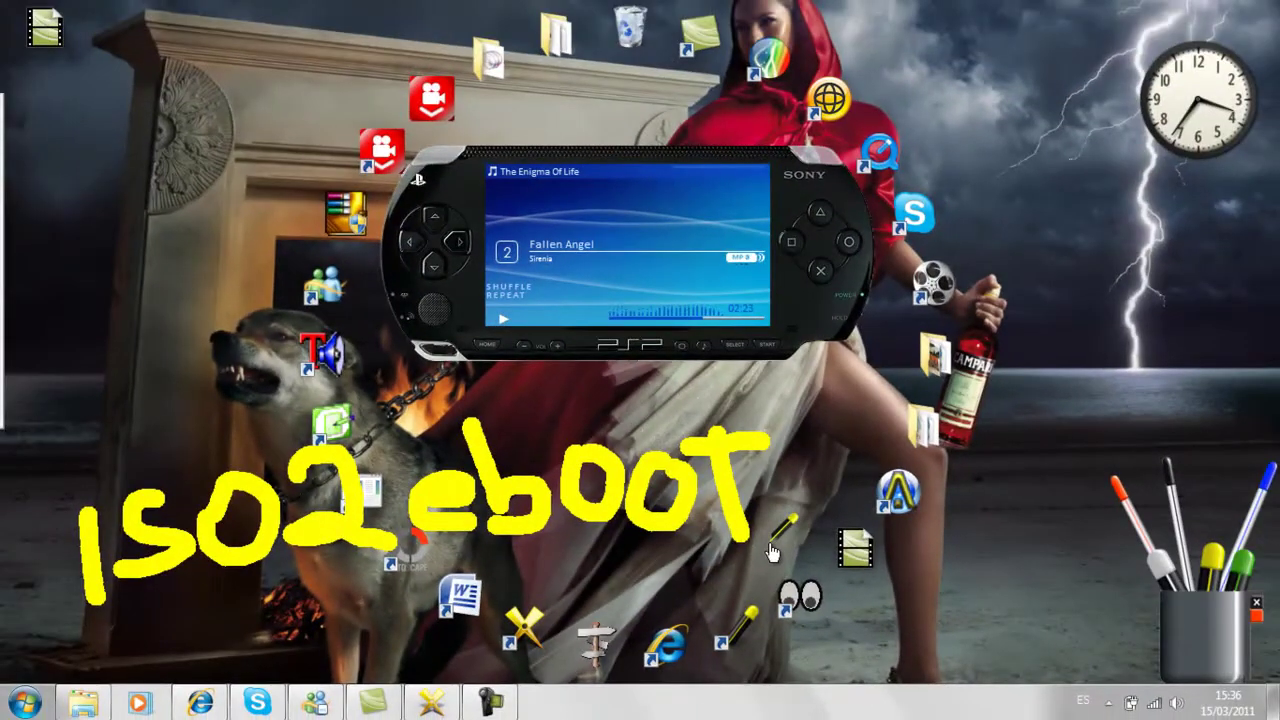
{"action": "left_click_drag", "start_coordinate": [770, 545], "coordinate": [850, 540]}
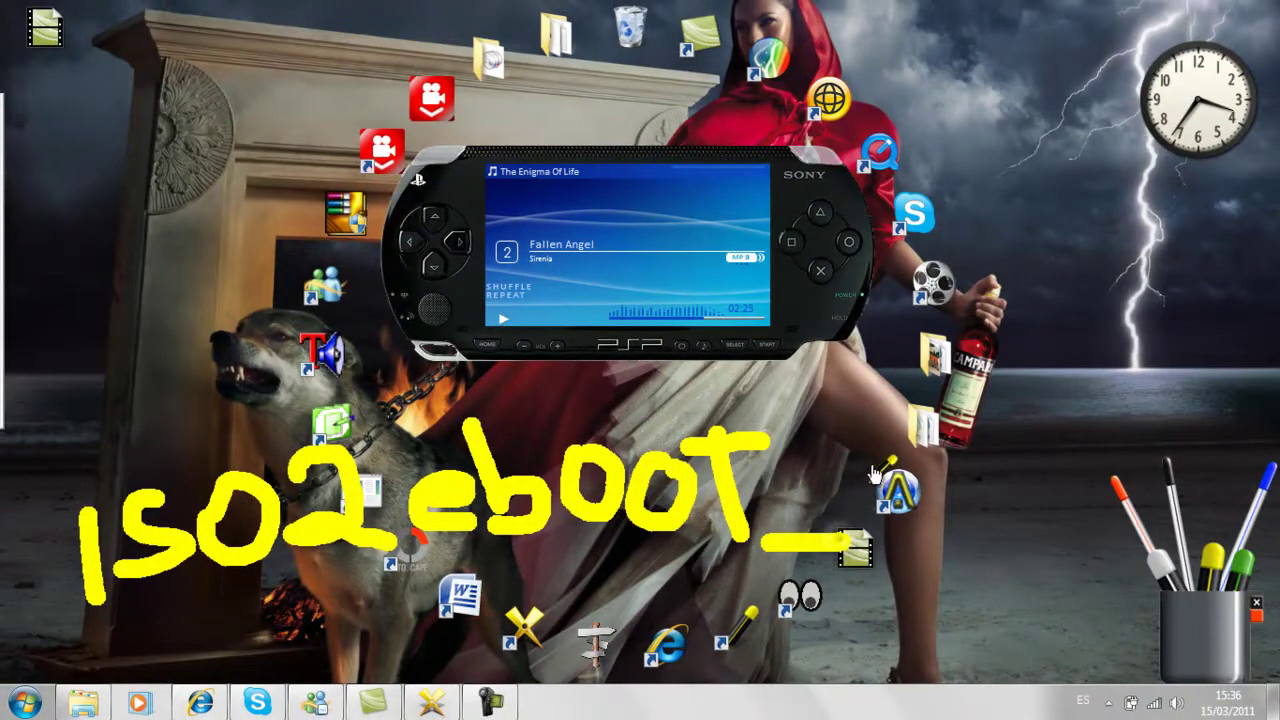
{"action": "mouse_move", "coordinate": [872, 487]}
{"action": "left_mouse_down"}
{"action": "mouse_move", "coordinate": [938, 585]}
{"action": "mouse_move", "coordinate": [950, 465]}
{"action": "left_mouse_up"}
{"action": "mouse_move", "coordinate": [972, 548]}
{"action": "left_mouse_down"}
{"action": "mouse_move", "coordinate": [990, 500]}
{"action": "mouse_move", "coordinate": [1018, 541]}
{"action": "mouse_move", "coordinate": [945, 588]}
{"action": "mouse_move", "coordinate": [1072, 594]}
{"action": "left_mouse_up"}
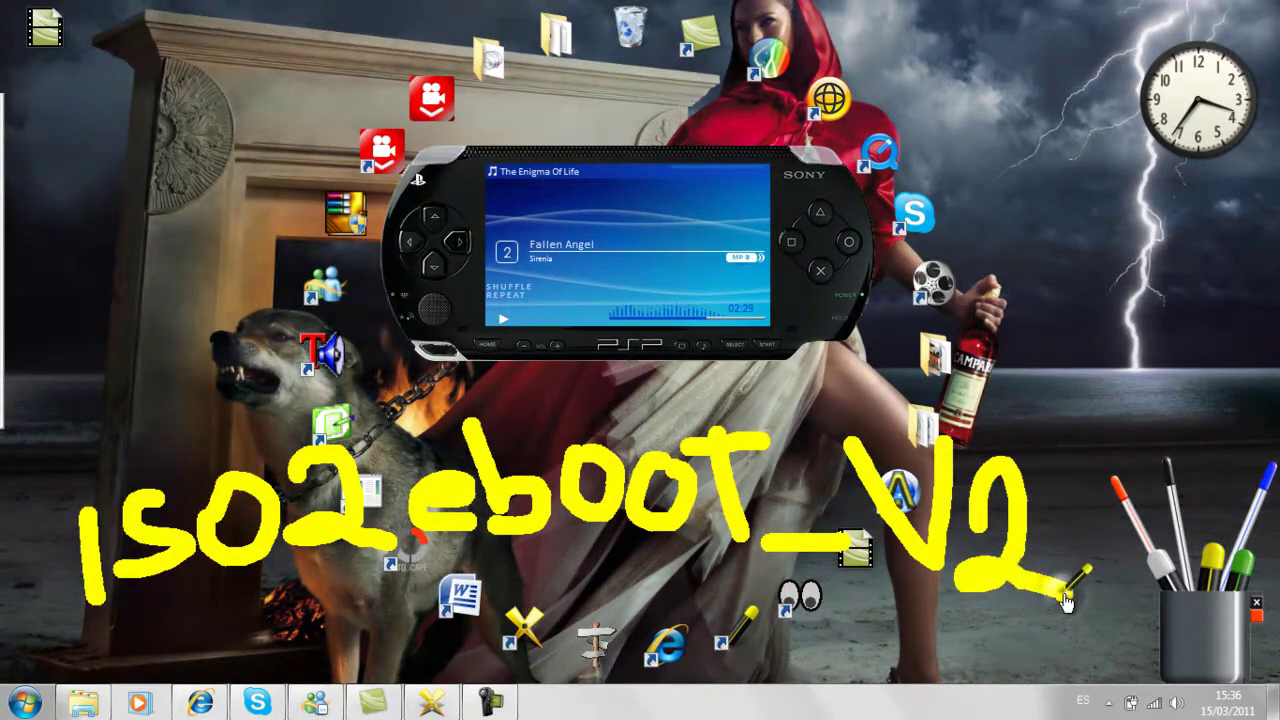
Underline the handwritten title with one long yellow stroke and close the drawing tool to clear the desktop.
{"action": "mouse_move", "coordinate": [174, 606]}
{"action": "left_mouse_down"}
{"action": "mouse_move", "coordinate": [575, 628]}
{"action": "mouse_move", "coordinate": [850, 620]}
{"action": "mouse_move", "coordinate": [1062, 632]}
{"action": "left_mouse_up"}
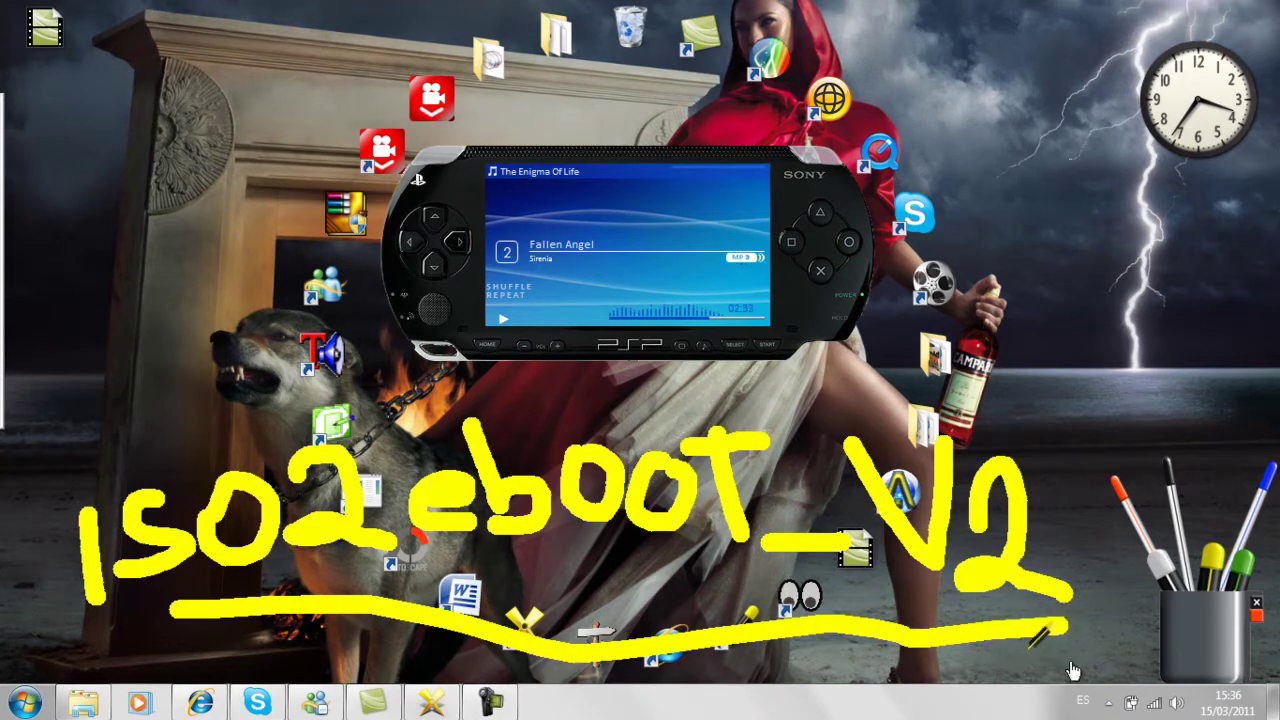
{"action": "left_click", "coordinate": [1257, 606]}
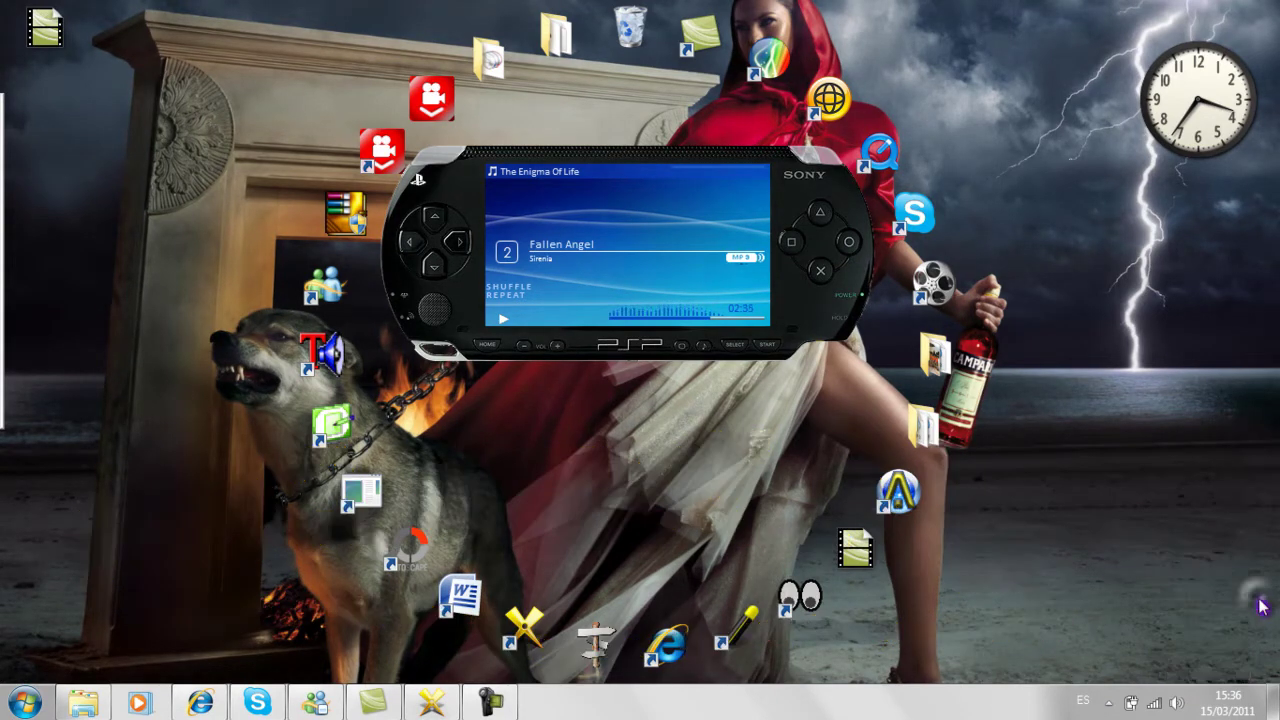
{"action": "left_click", "coordinate": [490, 700]}
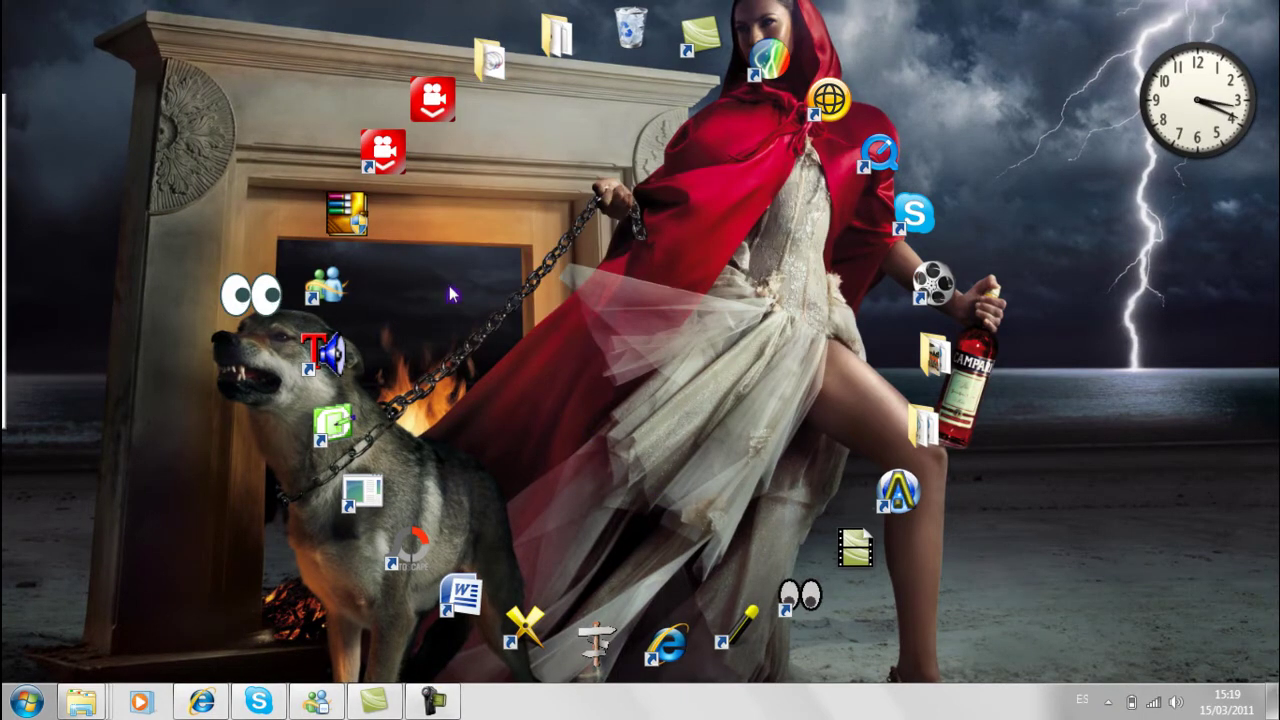
Open the psp program and psp folders and move Manhunt2 By LaLoKiTa.cso from psp into psp program.
{"action": "double_click", "coordinate": [502, 82]}
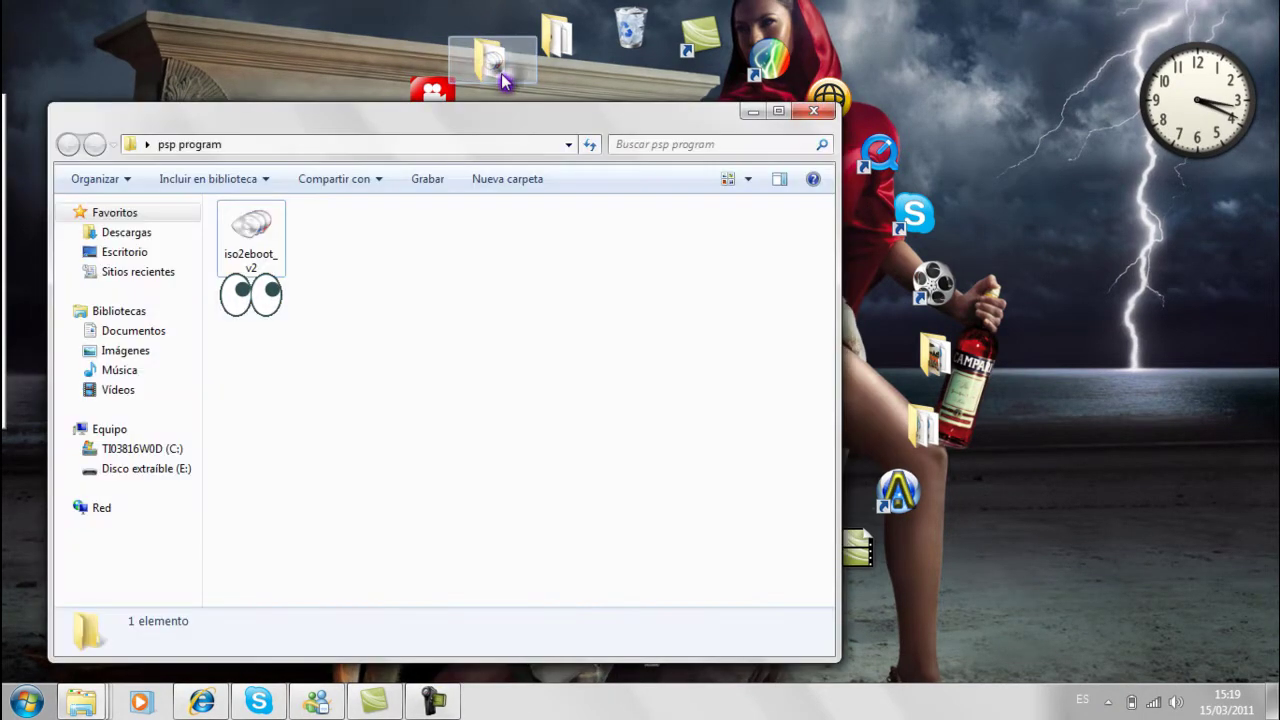
{"action": "double_click", "coordinate": [555, 40]}
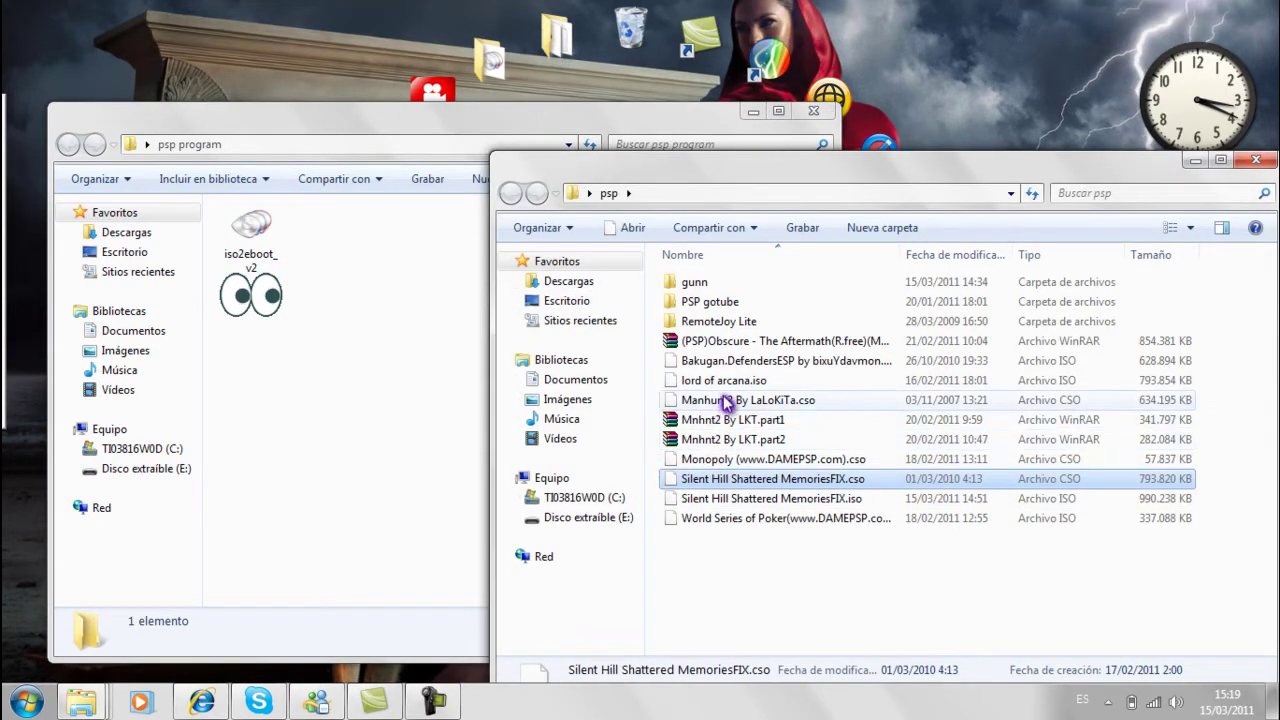
{"action": "left_click_drag", "start_coordinate": [725, 400], "coordinate": [423, 395]}
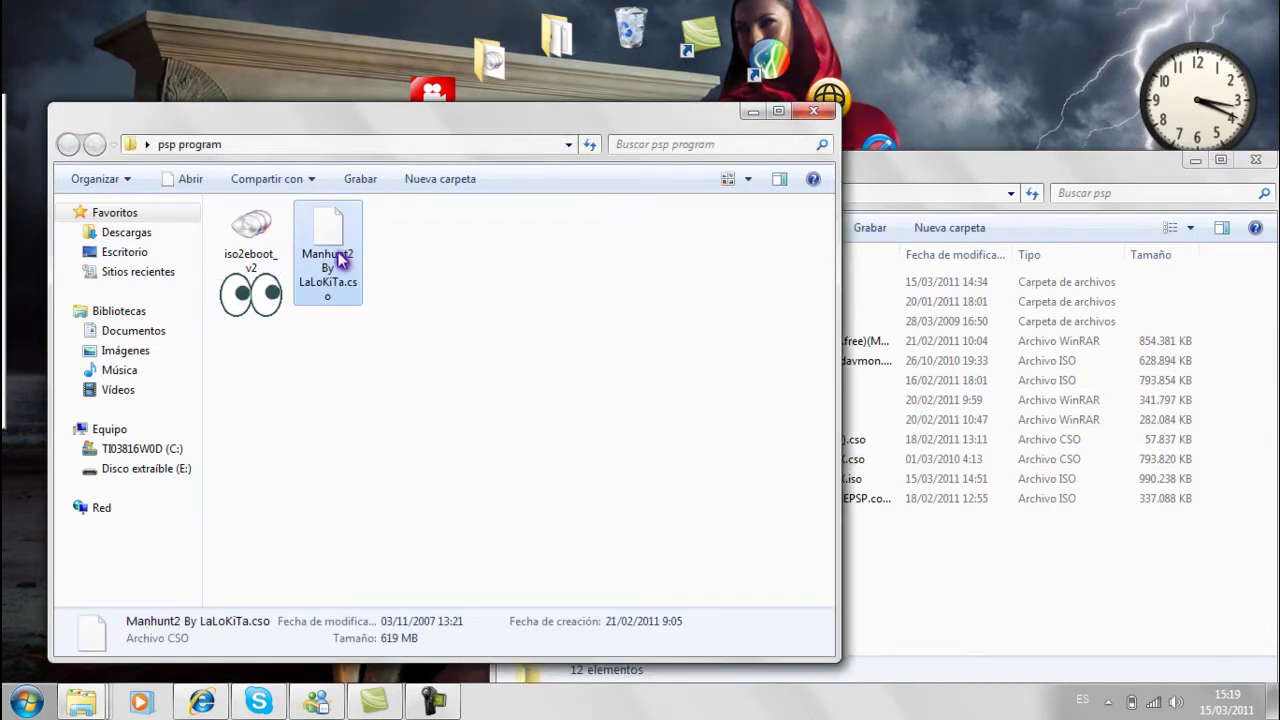
Launch iso2eboot_v2 from the psp program folder and start converting the Manhunt2 image to an EBOOT.
{"action": "double_click", "coordinate": [252, 250]}
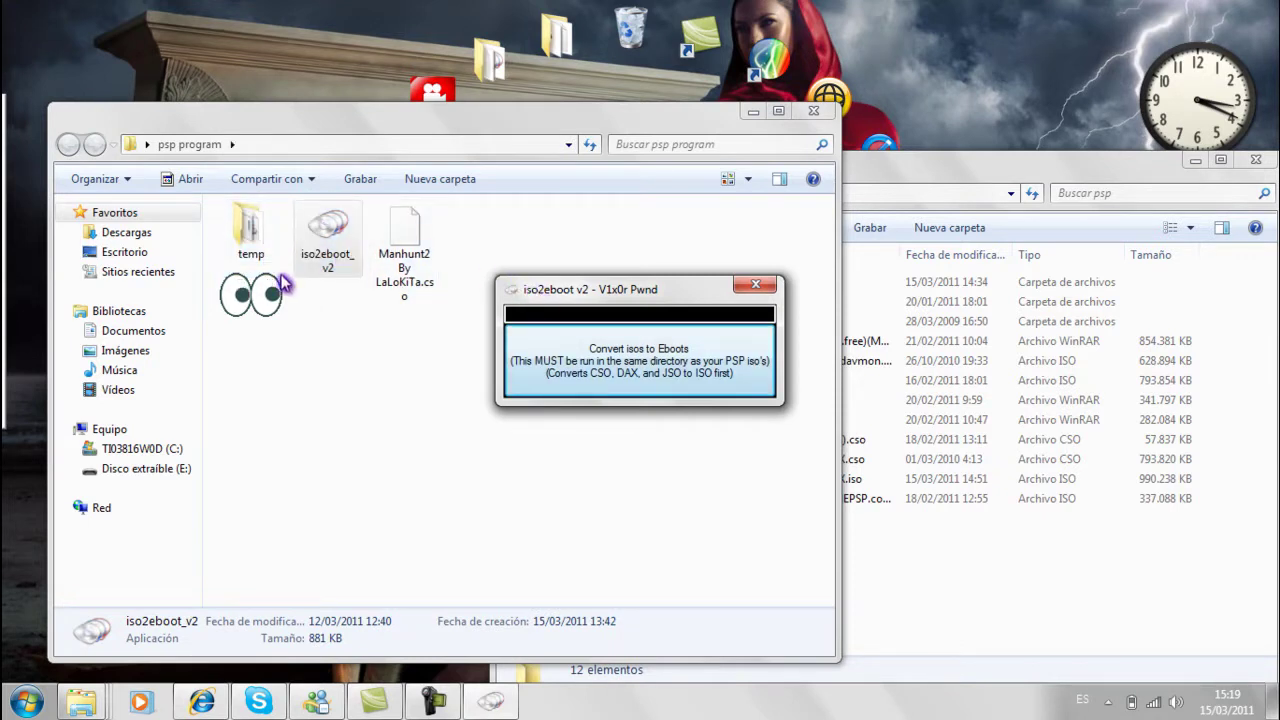
{"action": "left_click", "coordinate": [628, 358]}
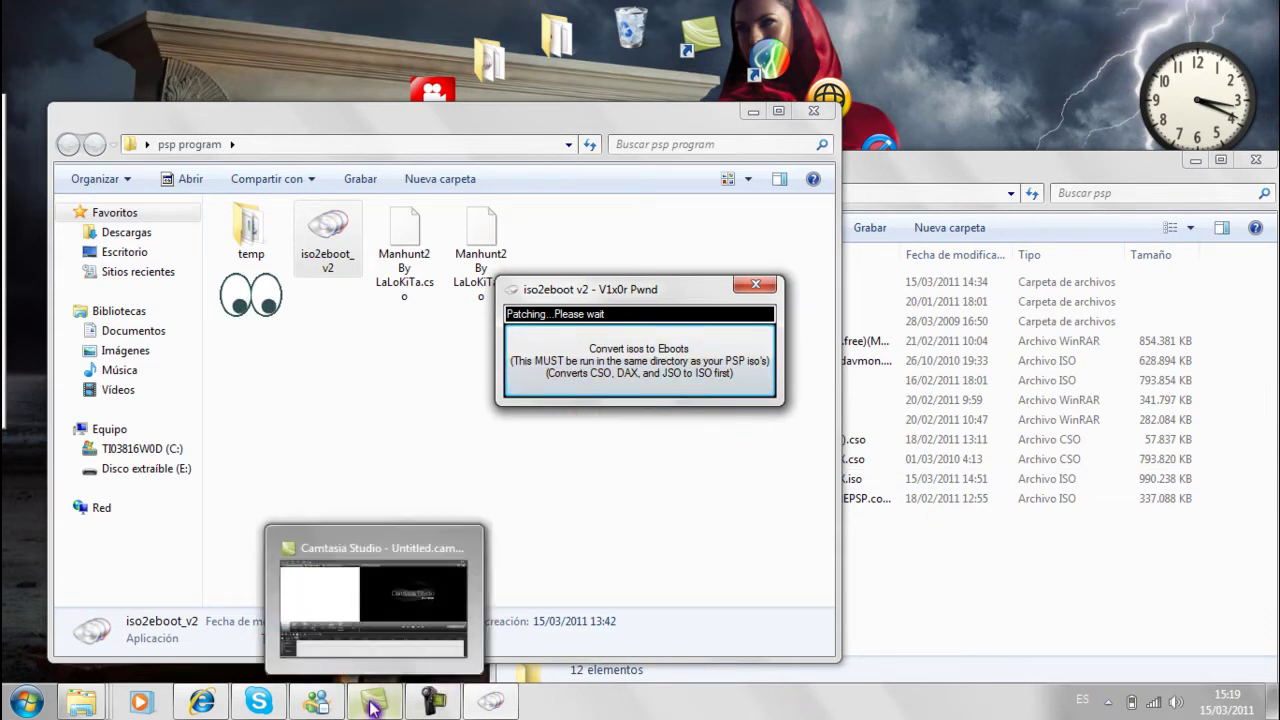
{"action": "mouse_move", "coordinate": [433, 702]}
{"action": "left_click", "coordinate": [452, 670]}
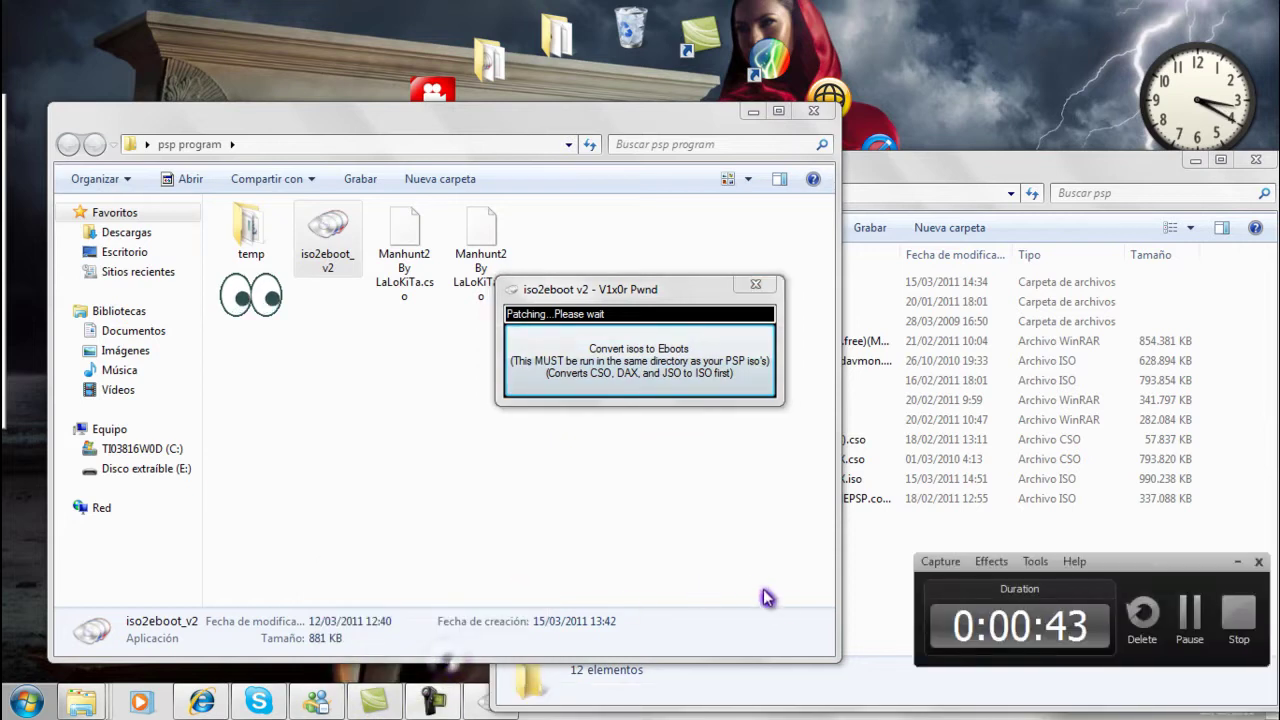
{"action": "left_click", "coordinate": [1190, 622]}
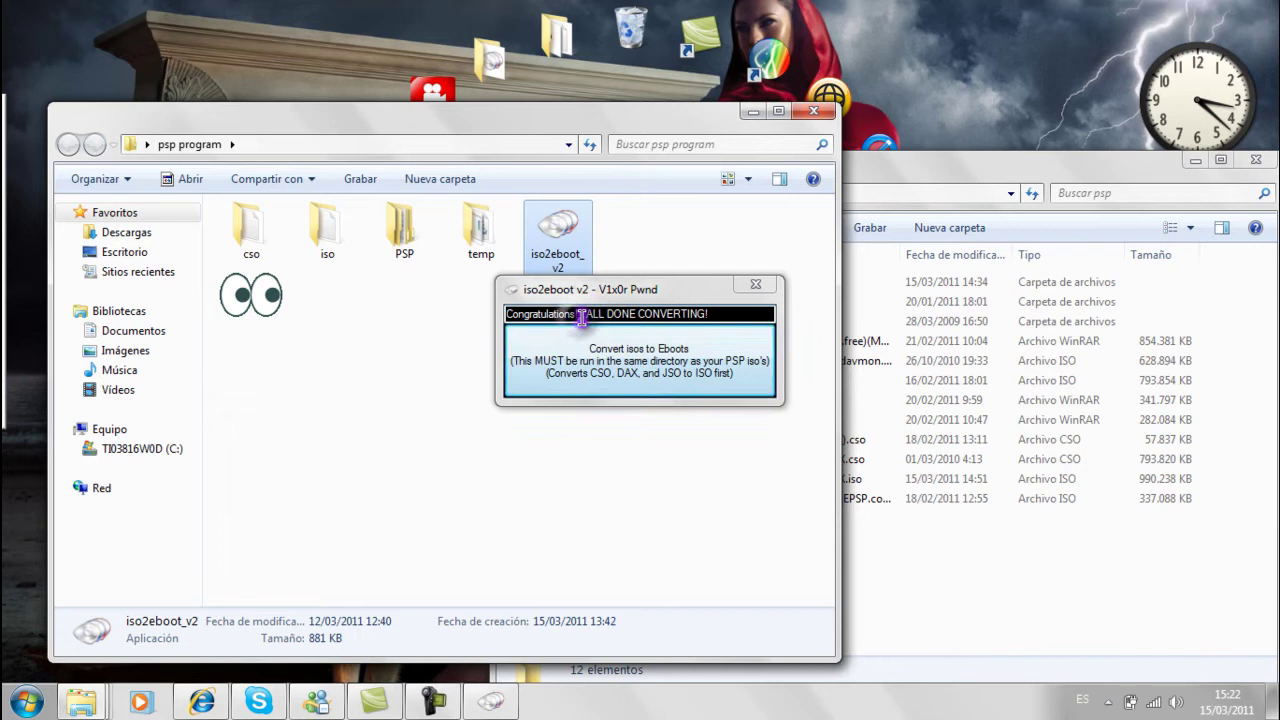
Start the Eboot conversion again and close the iso2eboot v2 window.
{"action": "left_click", "coordinate": [640, 364]}
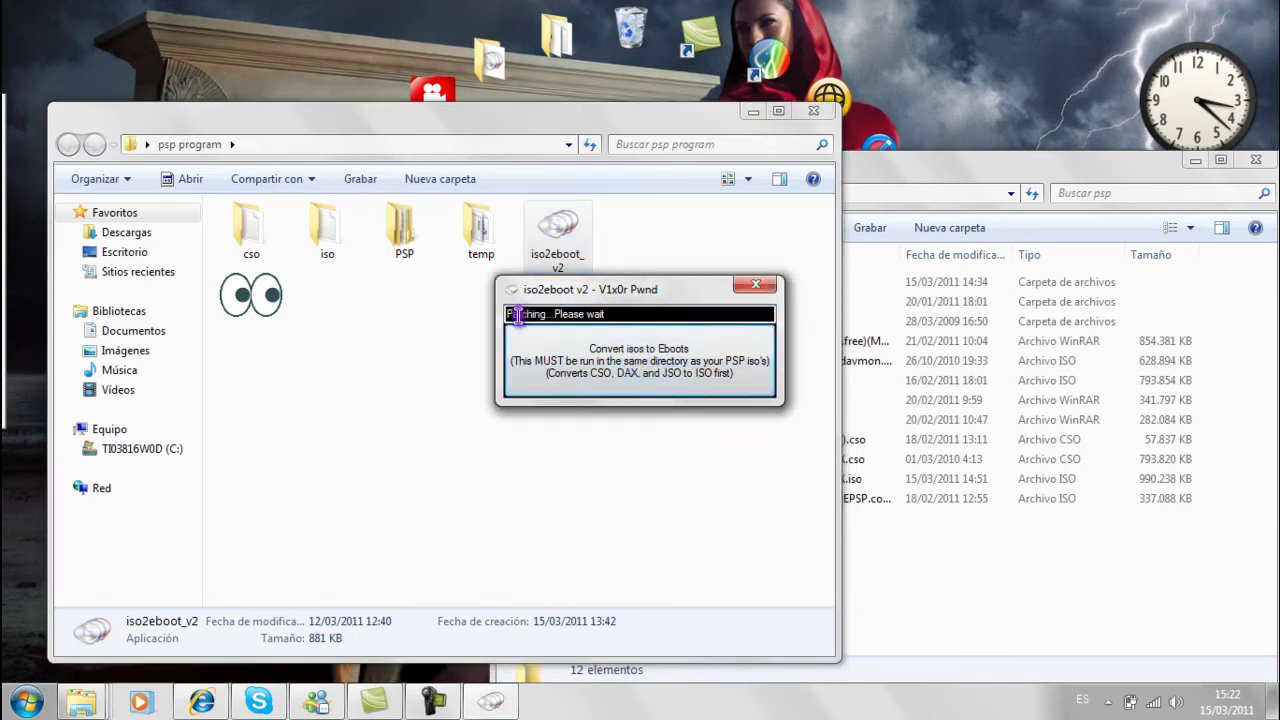
{"action": "left_click", "coordinate": [760, 284]}
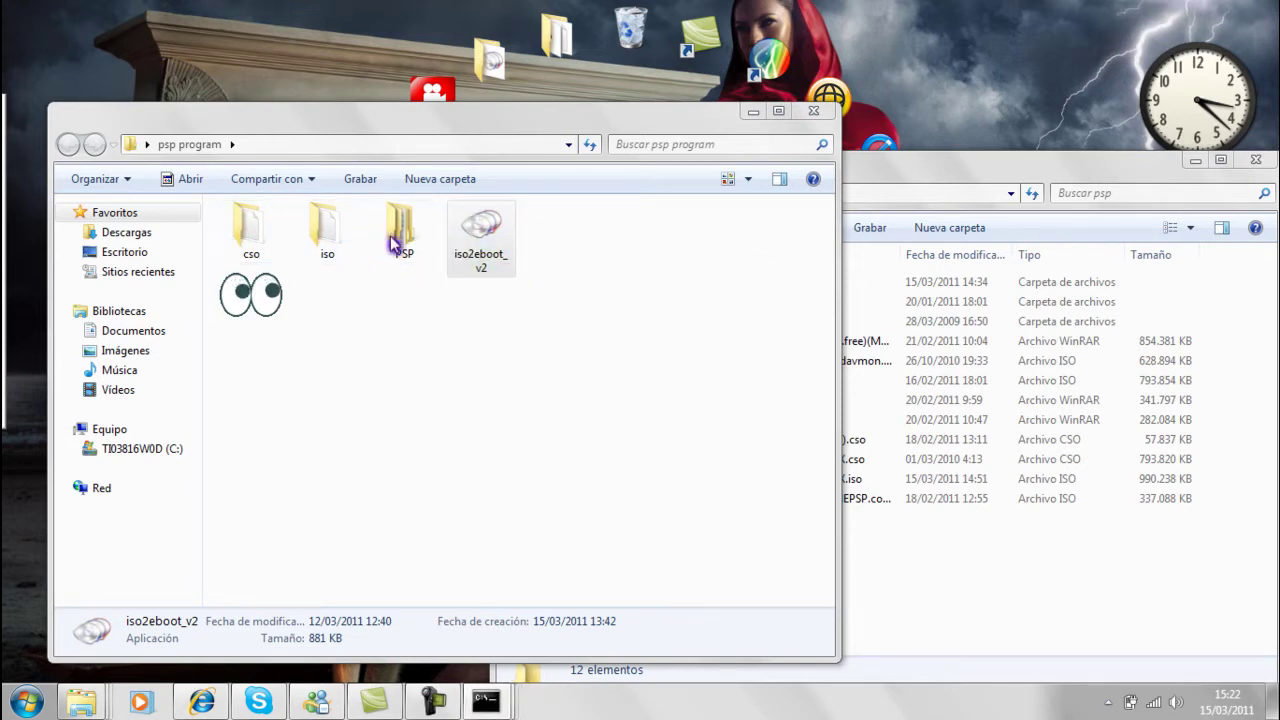
Inspect the contents of the iso and cso folders and return to the psp program folder.
{"action": "double_click", "coordinate": [333, 248]}
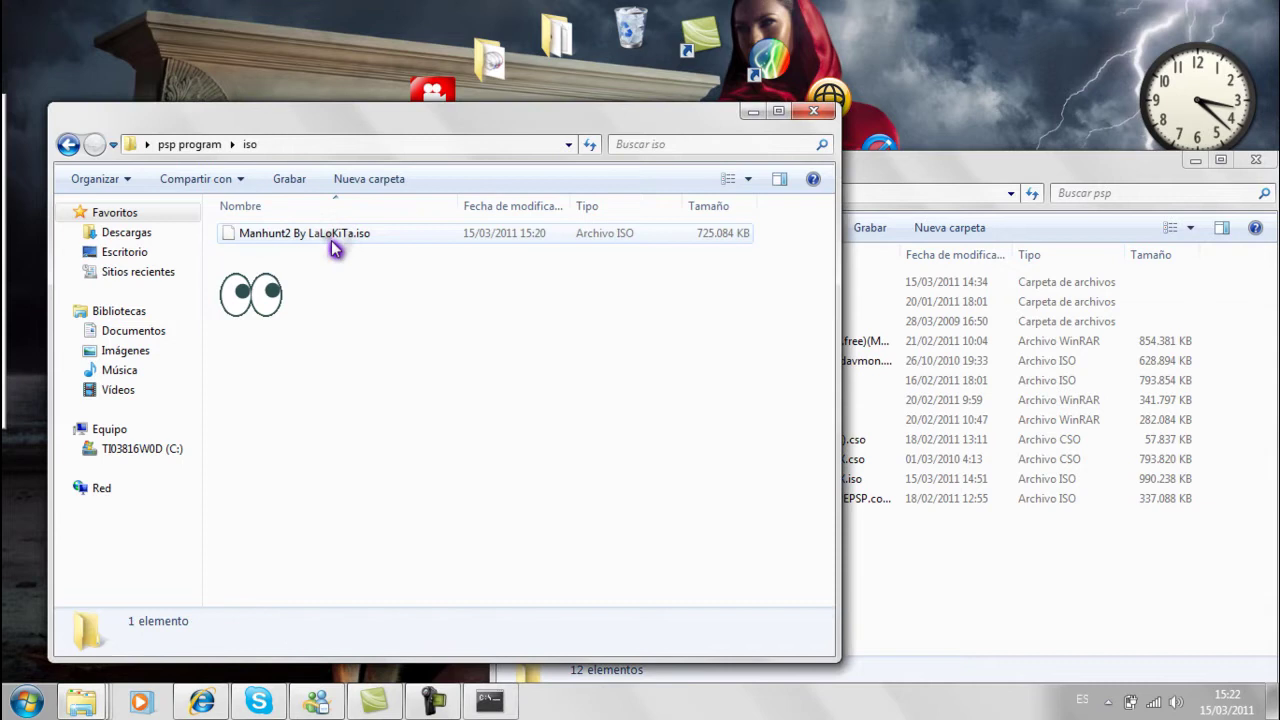
{"action": "left_click", "coordinate": [68, 147]}
{"action": "double_click", "coordinate": [251, 240]}
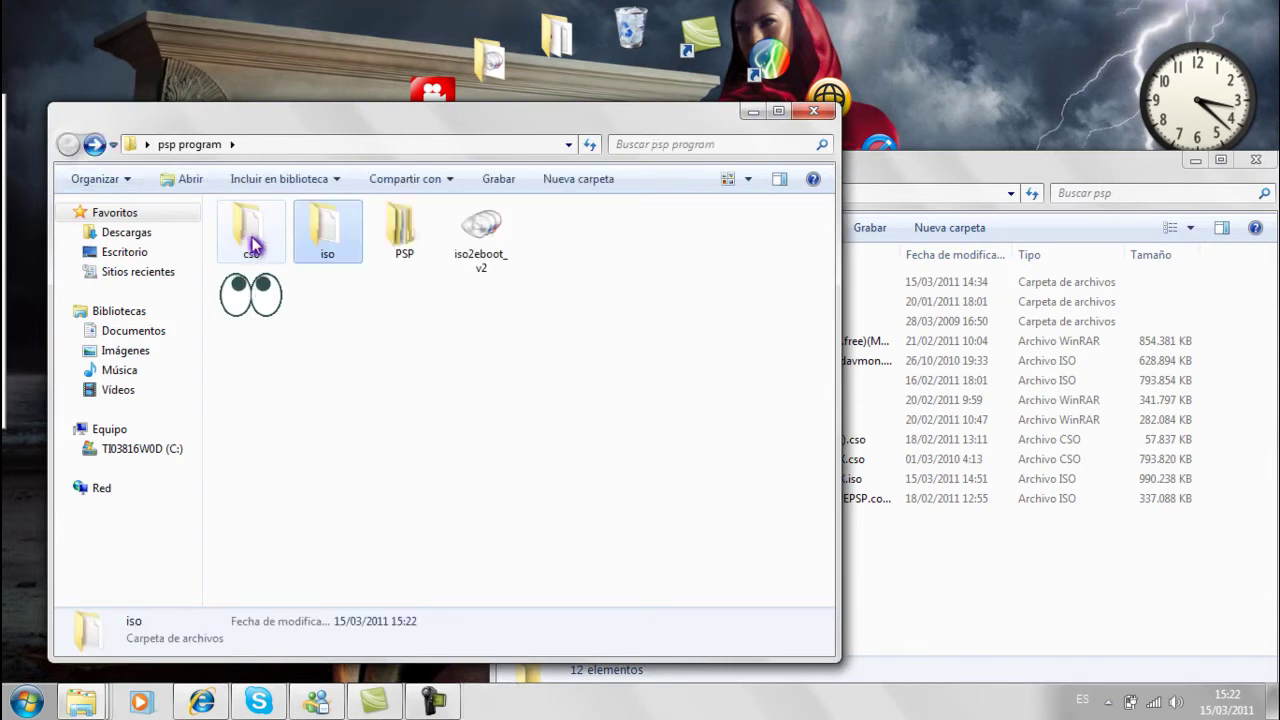
{"action": "left_click", "coordinate": [68, 147]}
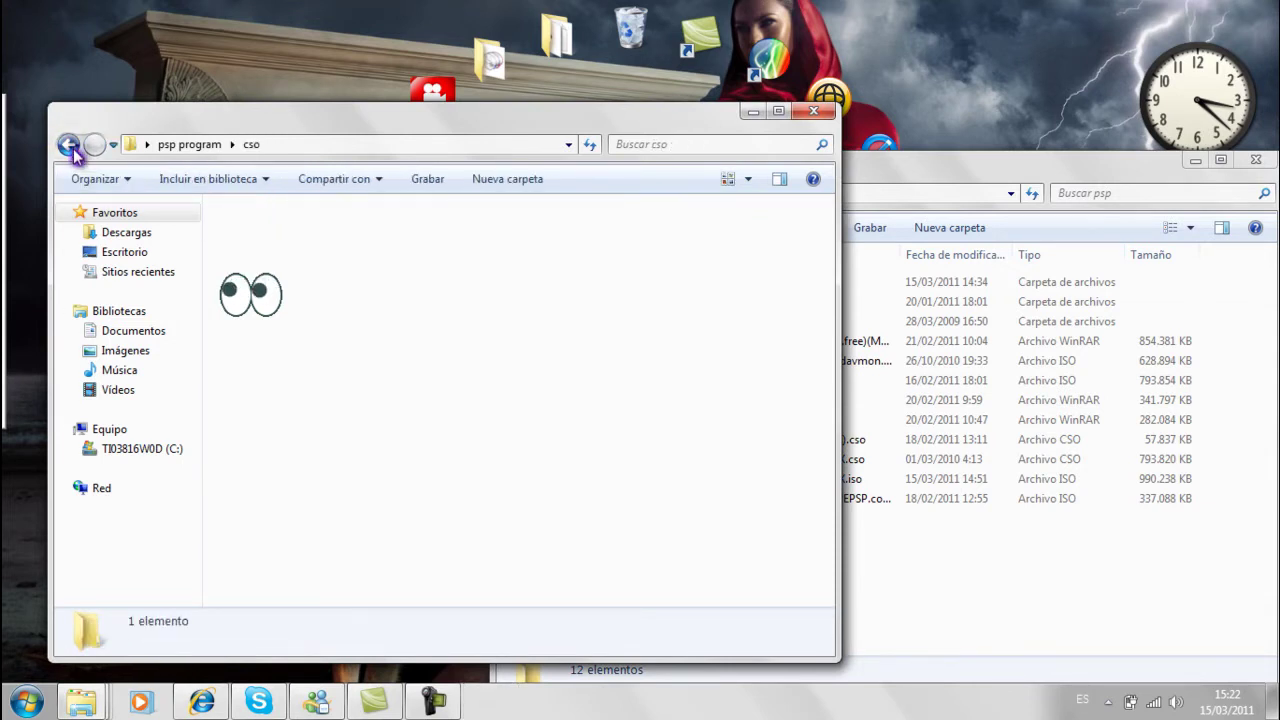
Browse the PSP folder down through game to the Manhunt2 folder's contents and return to psp program.
{"action": "double_click", "coordinate": [413, 238]}
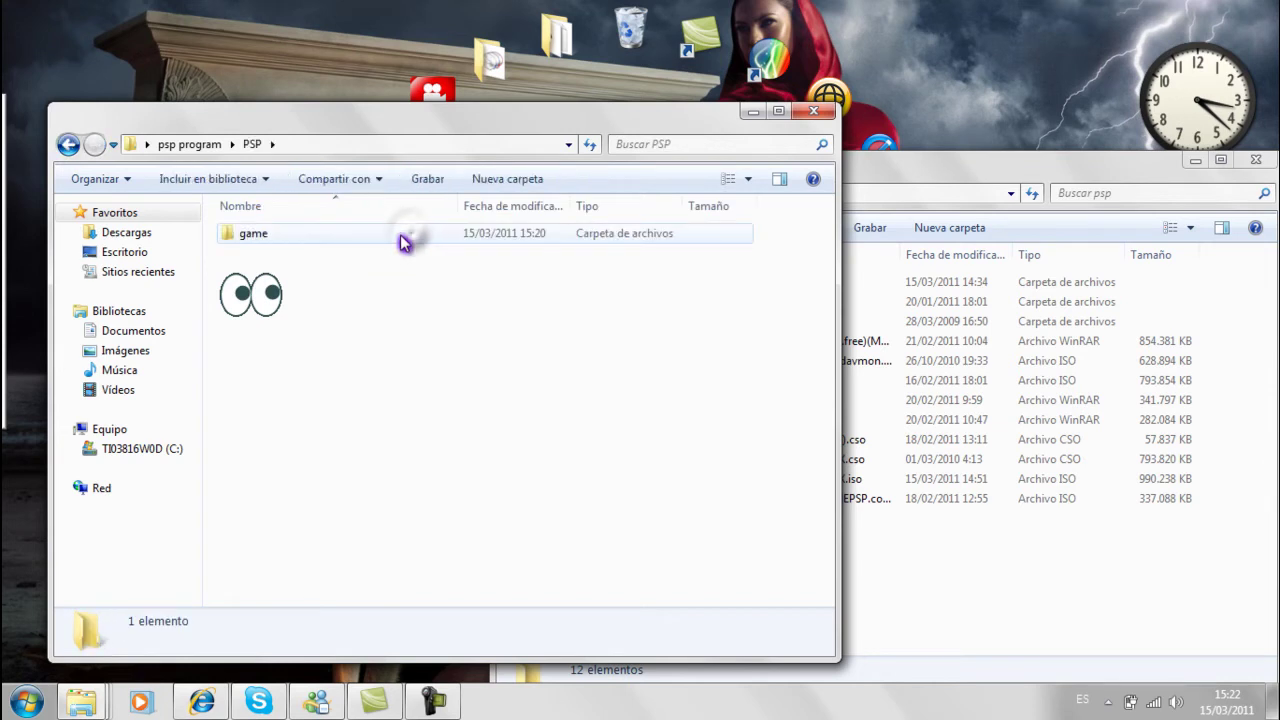
{"action": "double_click", "coordinate": [400, 234]}
{"action": "double_click", "coordinate": [401, 238]}
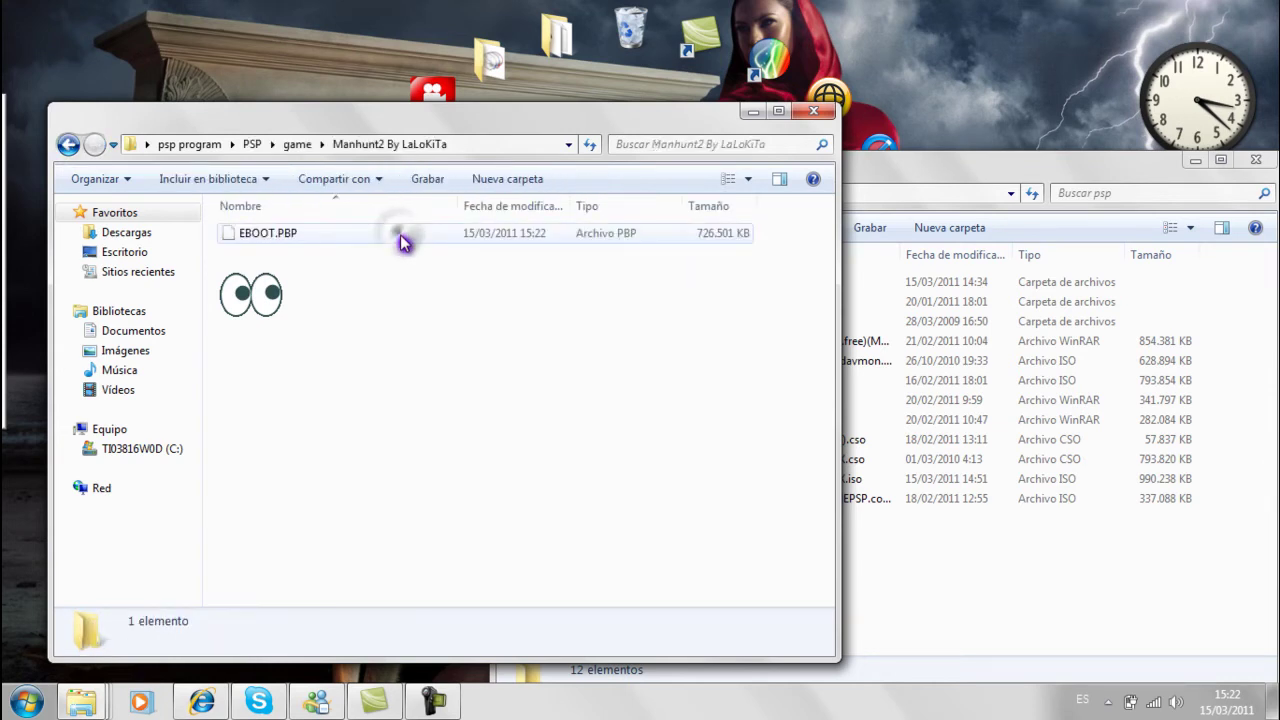
{"action": "left_click", "coordinate": [70, 145]}
{"action": "left_click", "coordinate": [70, 145]}
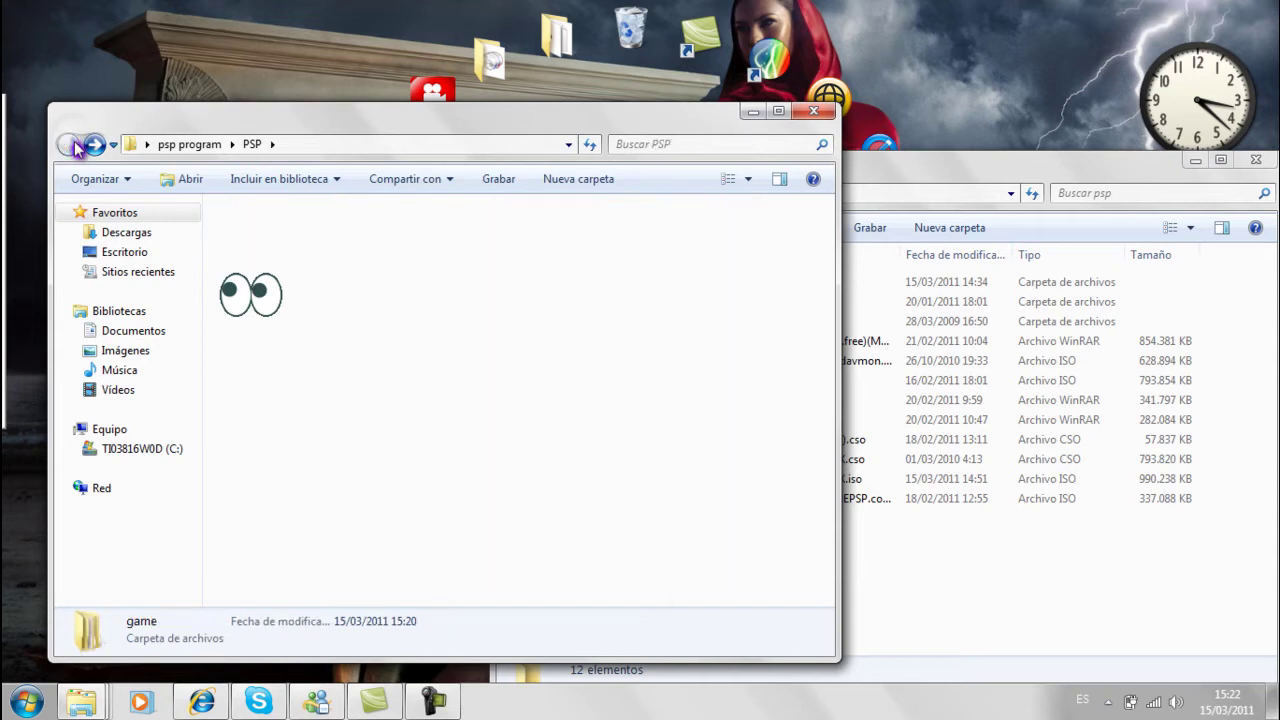
{"action": "left_click", "coordinate": [72, 145]}
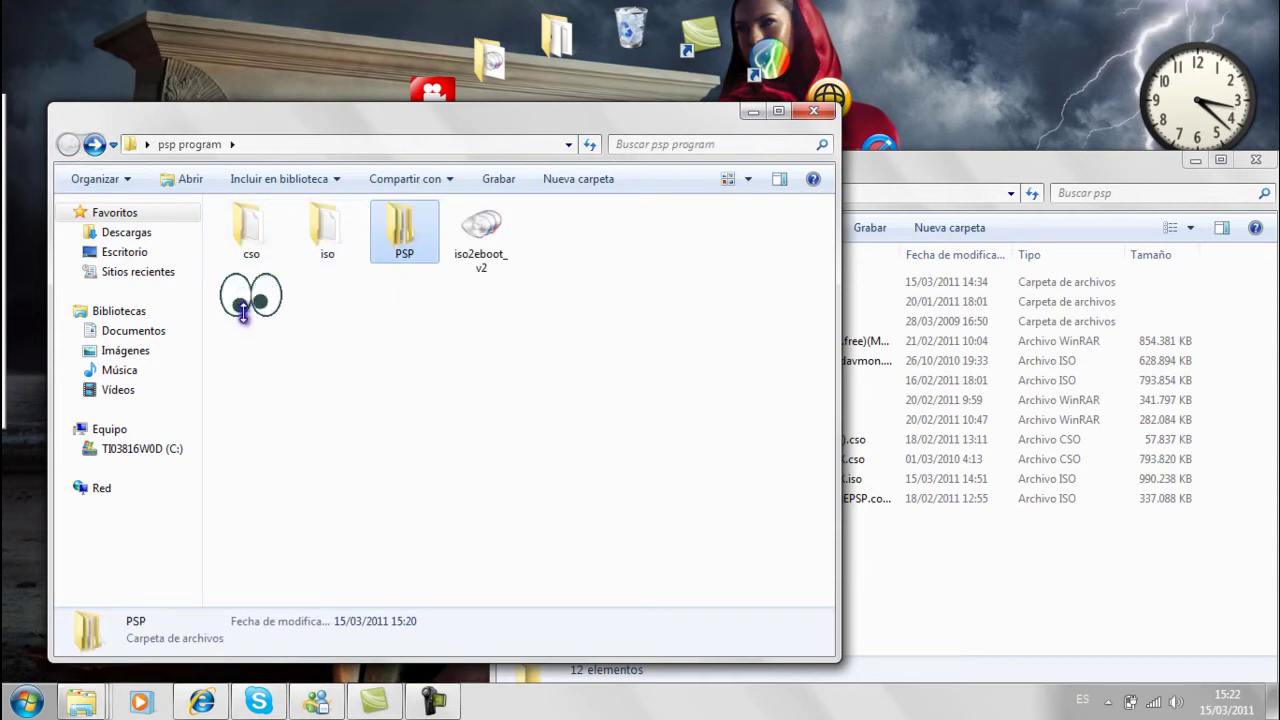
Copy the cso, iso and PSP folders from psp program to the root of the removable disk (E:).
{"action": "left_click_drag", "start_coordinate": [239, 320], "coordinate": [408, 240]}
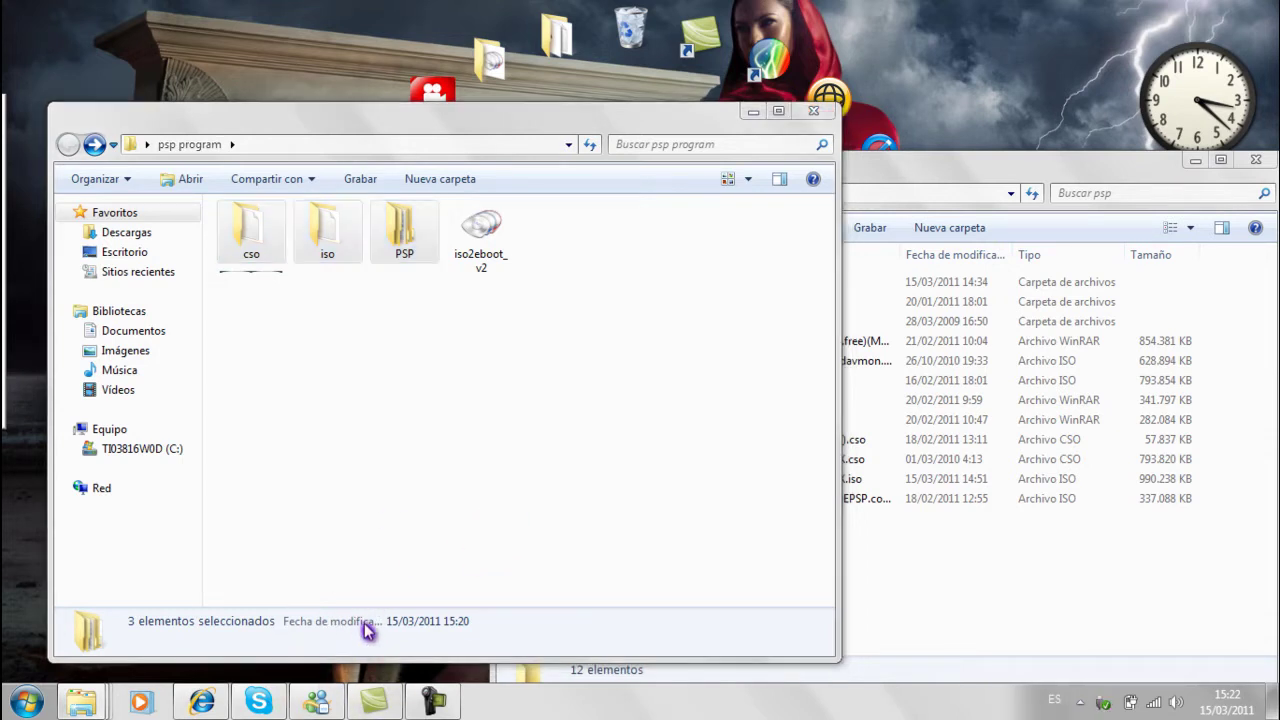
{"action": "left_click", "coordinate": [565, 452]}
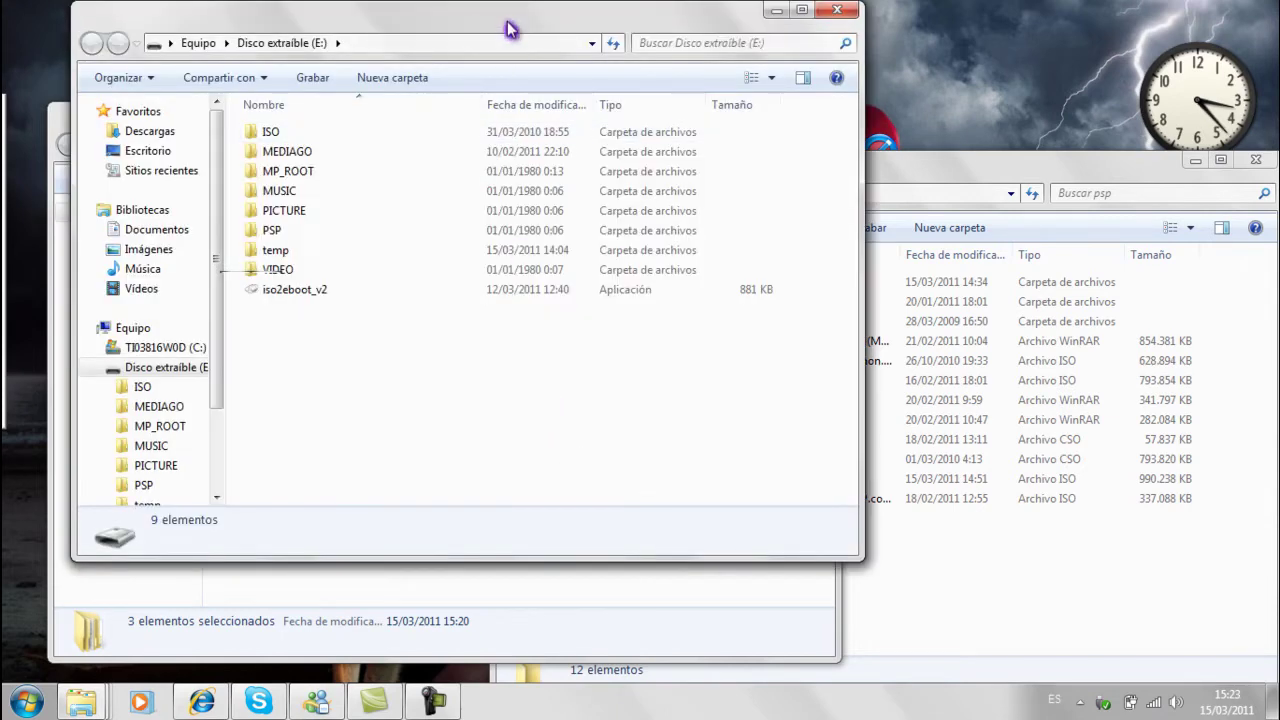
{"action": "left_click_drag", "start_coordinate": [507, 30], "coordinate": [932, 55]}
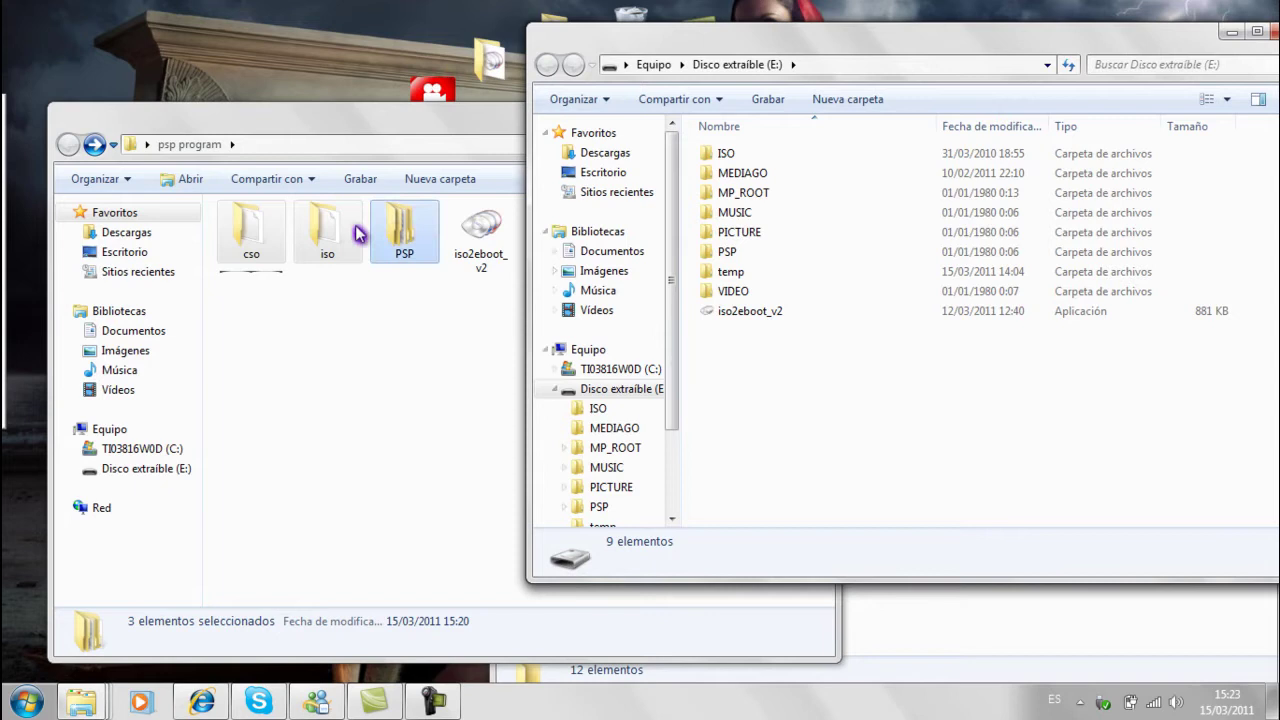
{"action": "left_click_drag", "start_coordinate": [382, 236], "coordinate": [758, 414]}
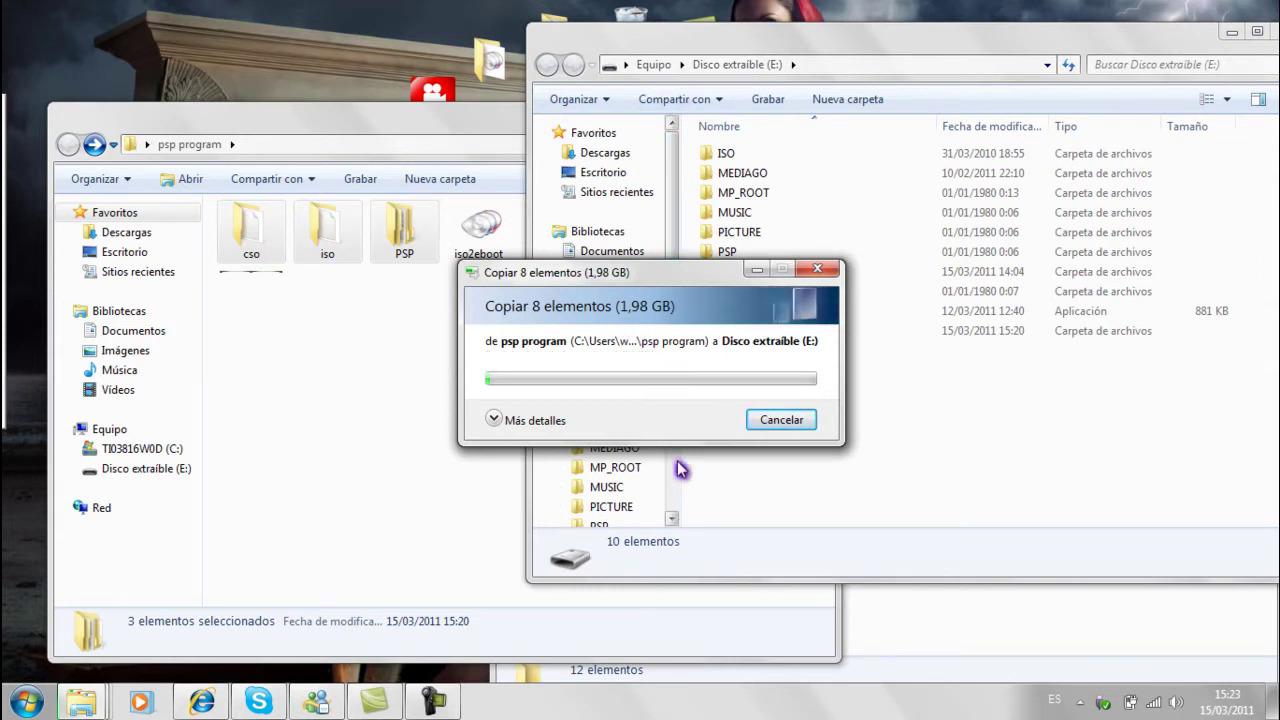
{"action": "left_click_drag", "start_coordinate": [691, 286], "coordinate": [590, 373]}
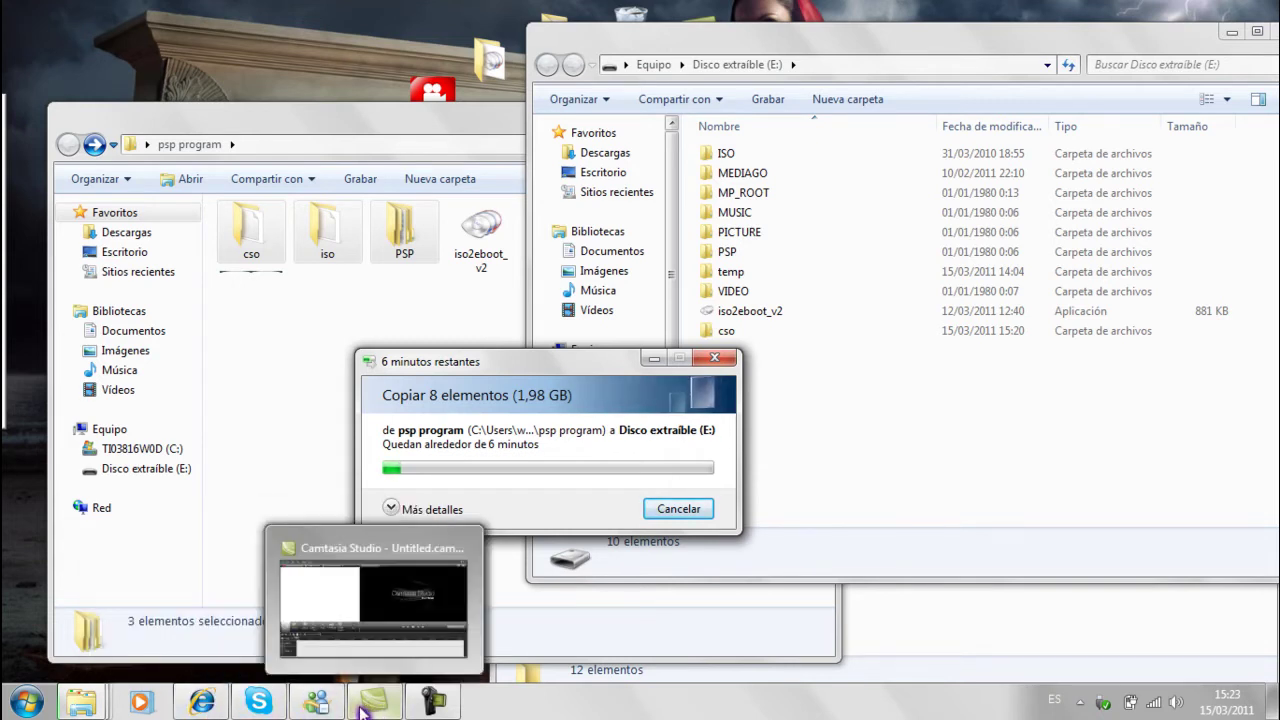
{"action": "mouse_move", "coordinate": [420, 708]}
{"action": "left_click", "coordinate": [497, 607]}
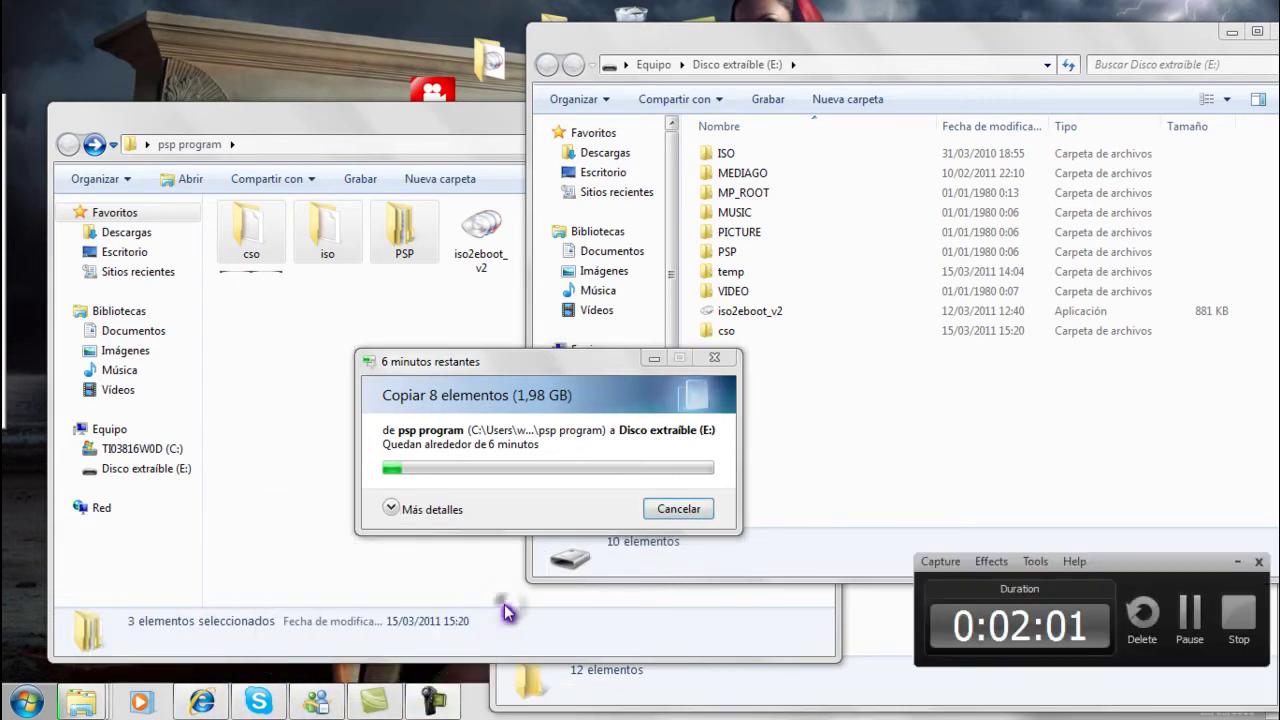
{"action": "left_click", "coordinate": [1183, 633]}
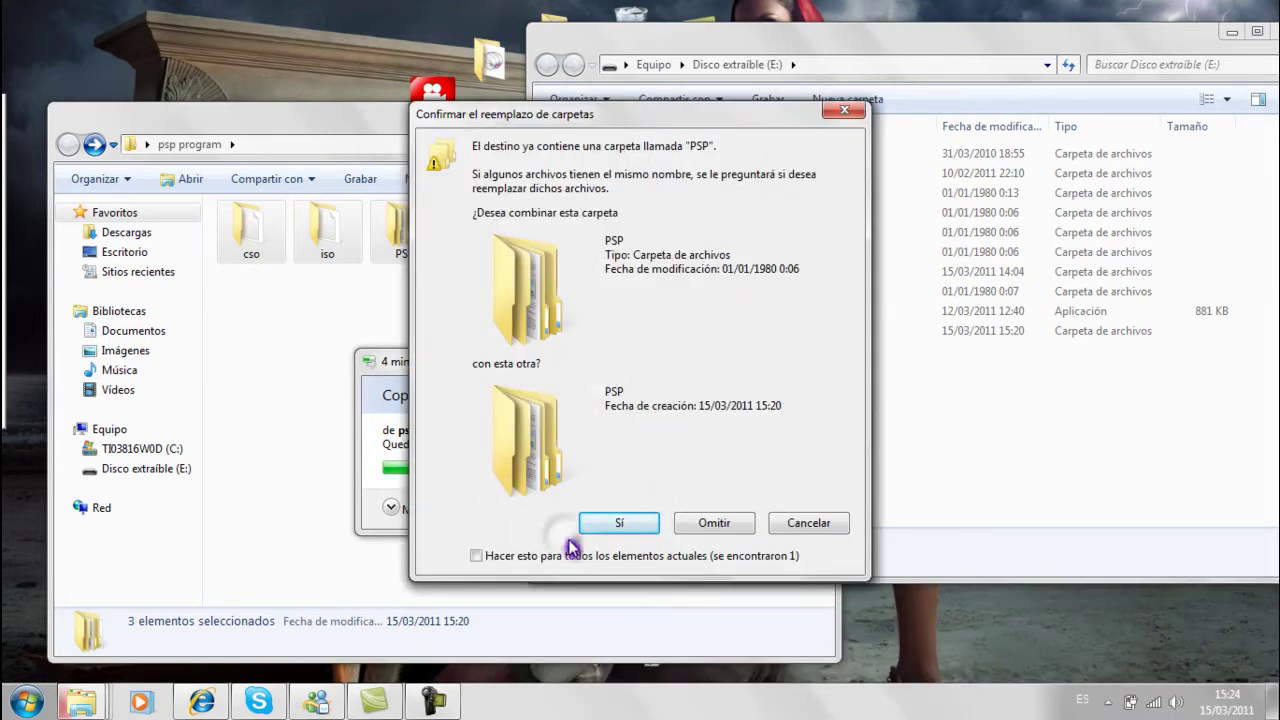
Merge the copied PSP and iso folders with the existing folders of the same names on the removable disk (E:).
{"action": "left_click", "coordinate": [608, 524]}
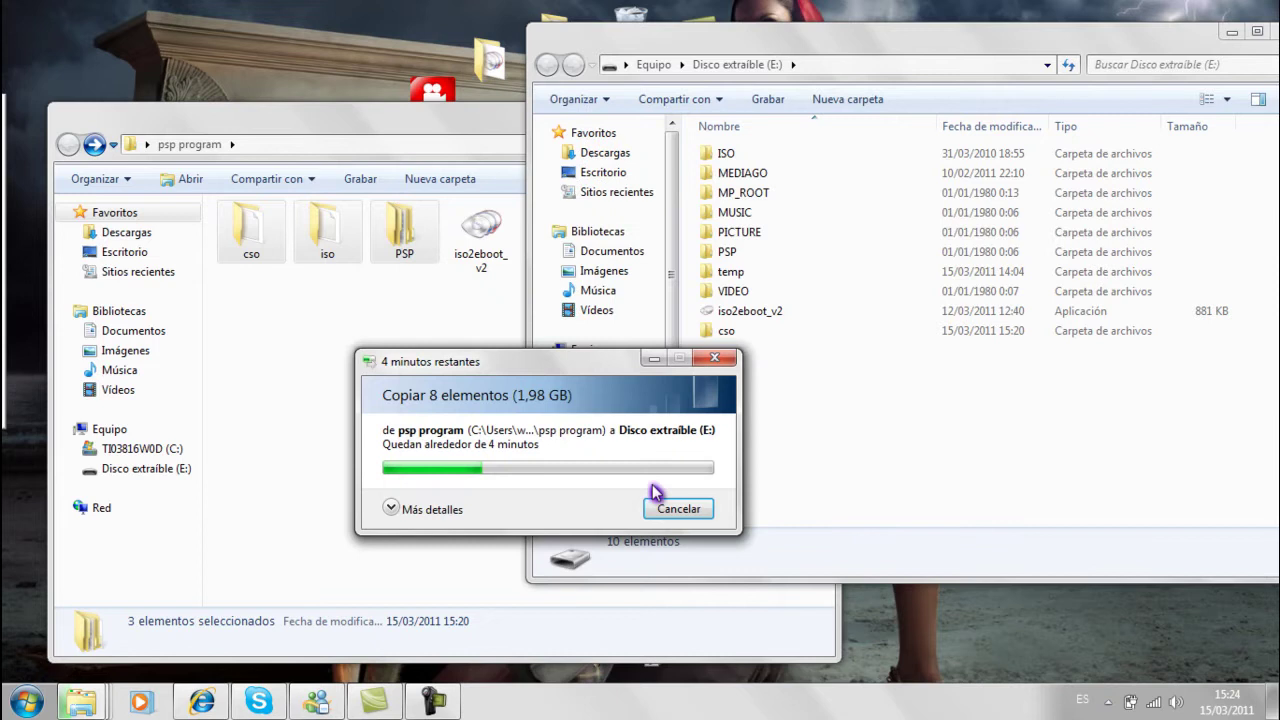
{"action": "mouse_move", "coordinate": [435, 705]}
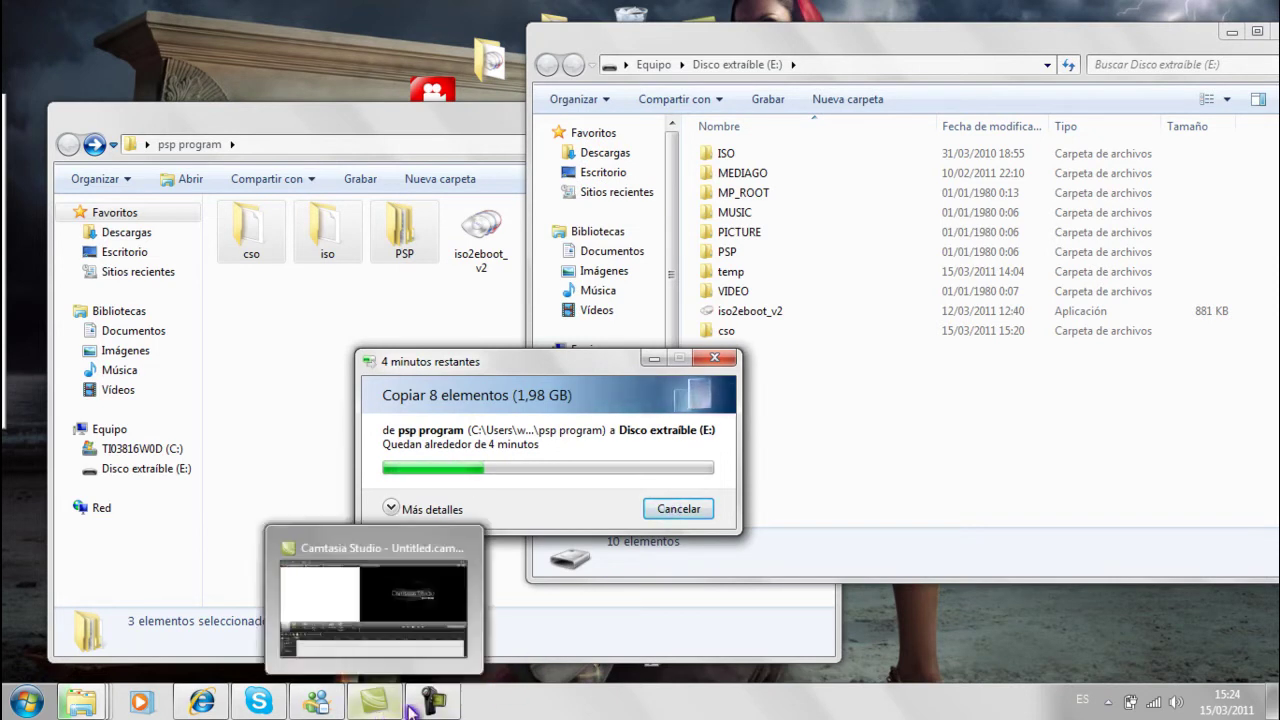
{"action": "left_click", "coordinate": [503, 628]}
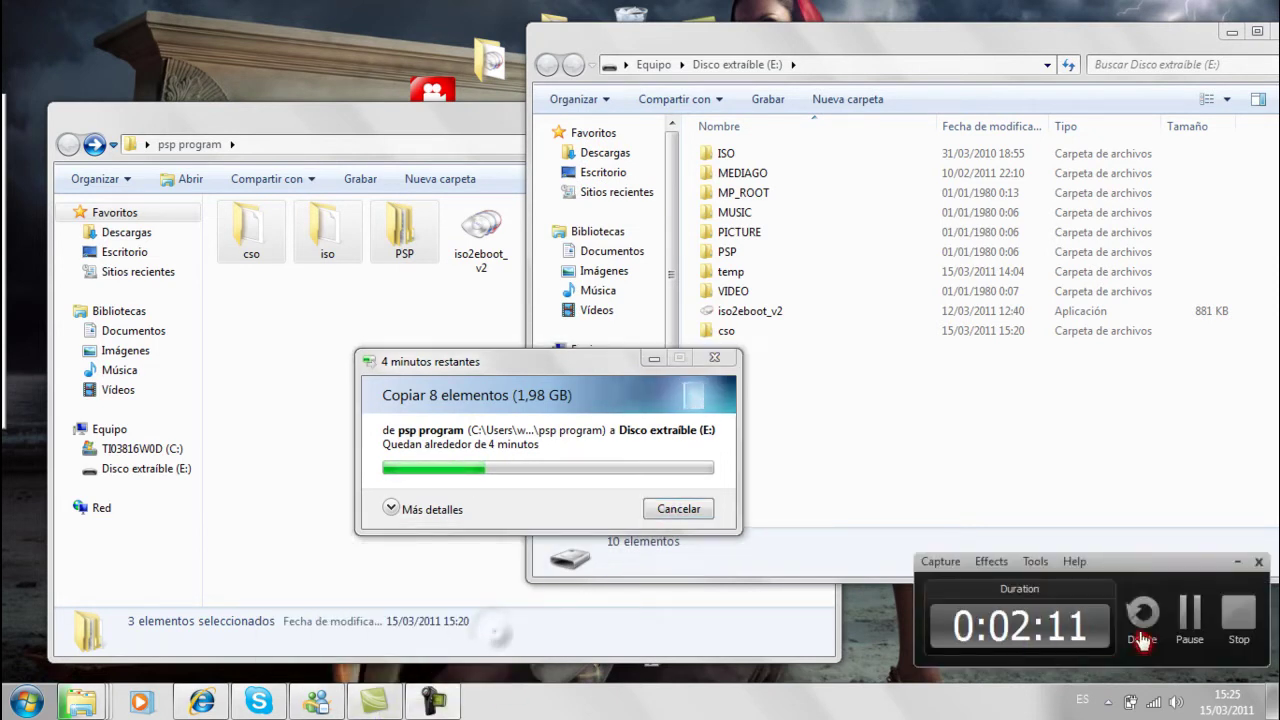
{"action": "left_click", "coordinate": [1190, 638]}
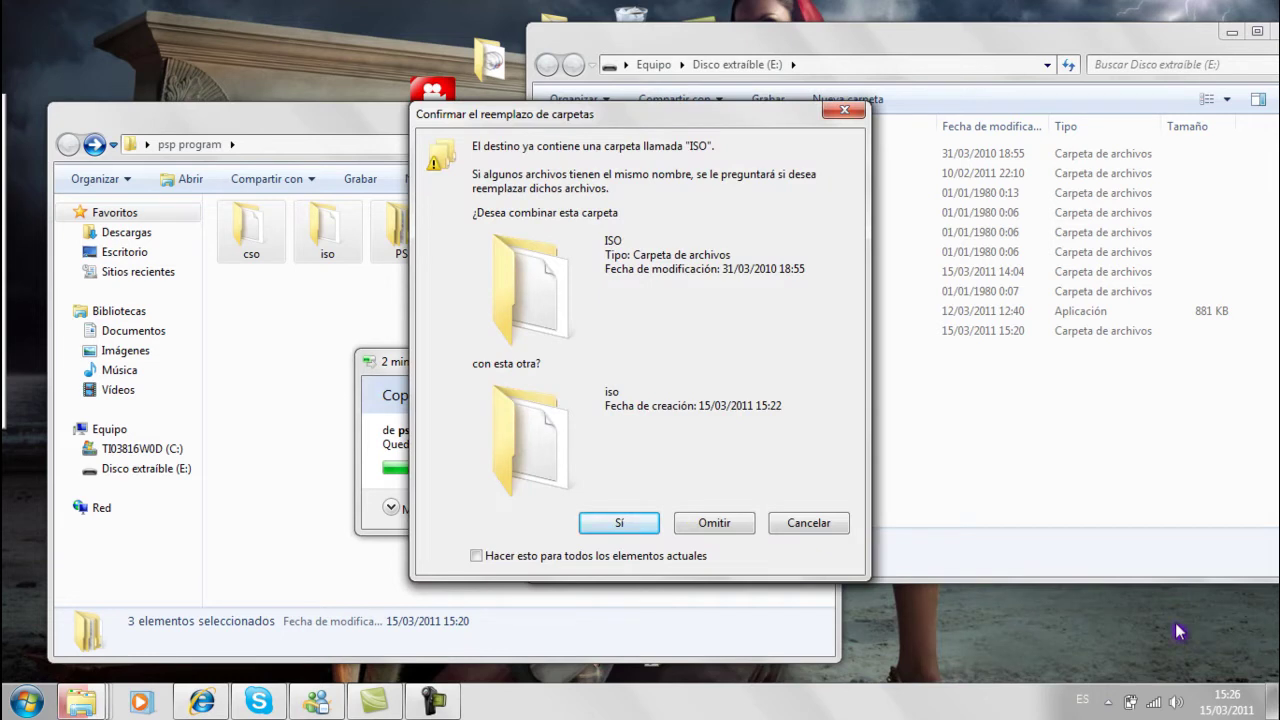
{"action": "left_click", "coordinate": [605, 528]}
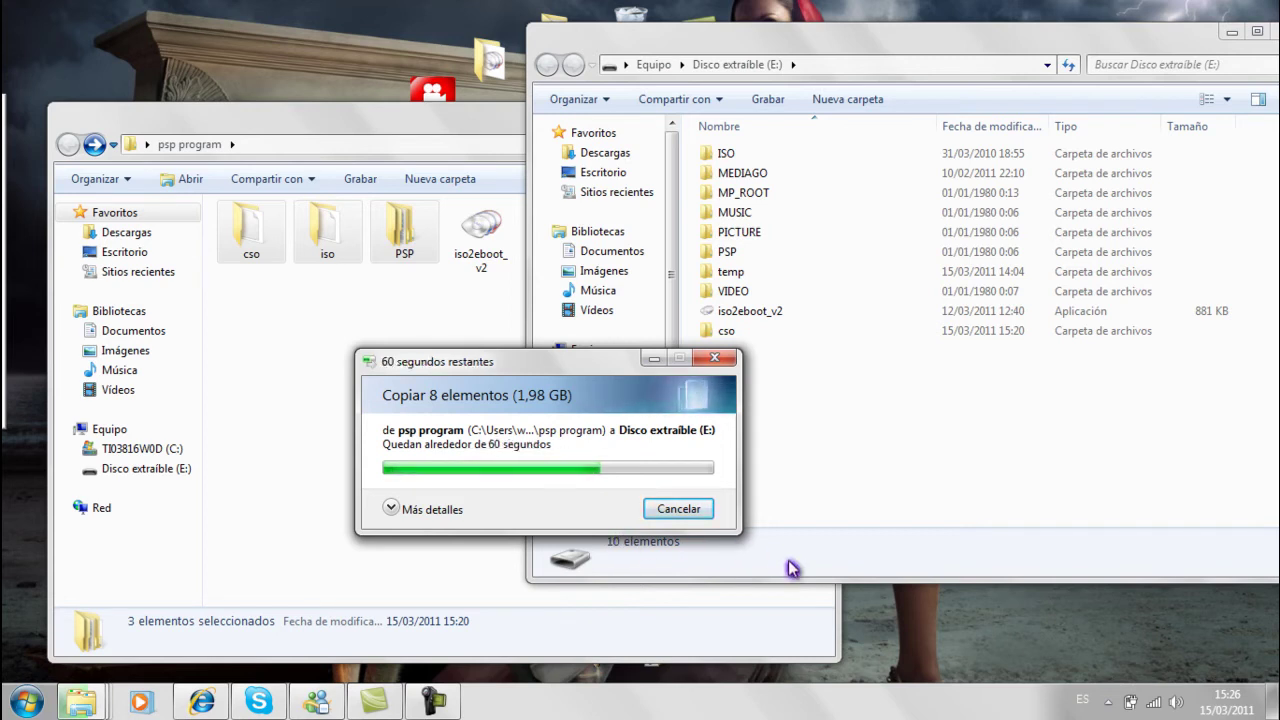
{"action": "mouse_move", "coordinate": [430, 705]}
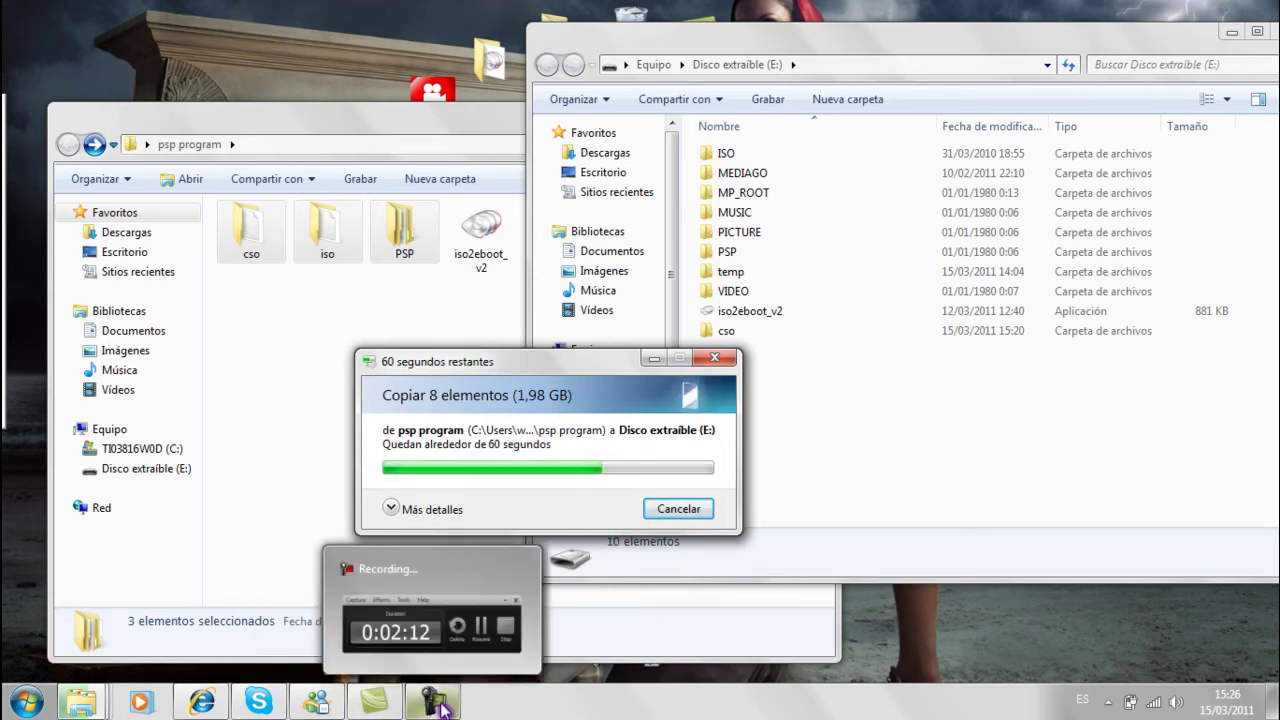
{"action": "left_click", "coordinate": [484, 650]}
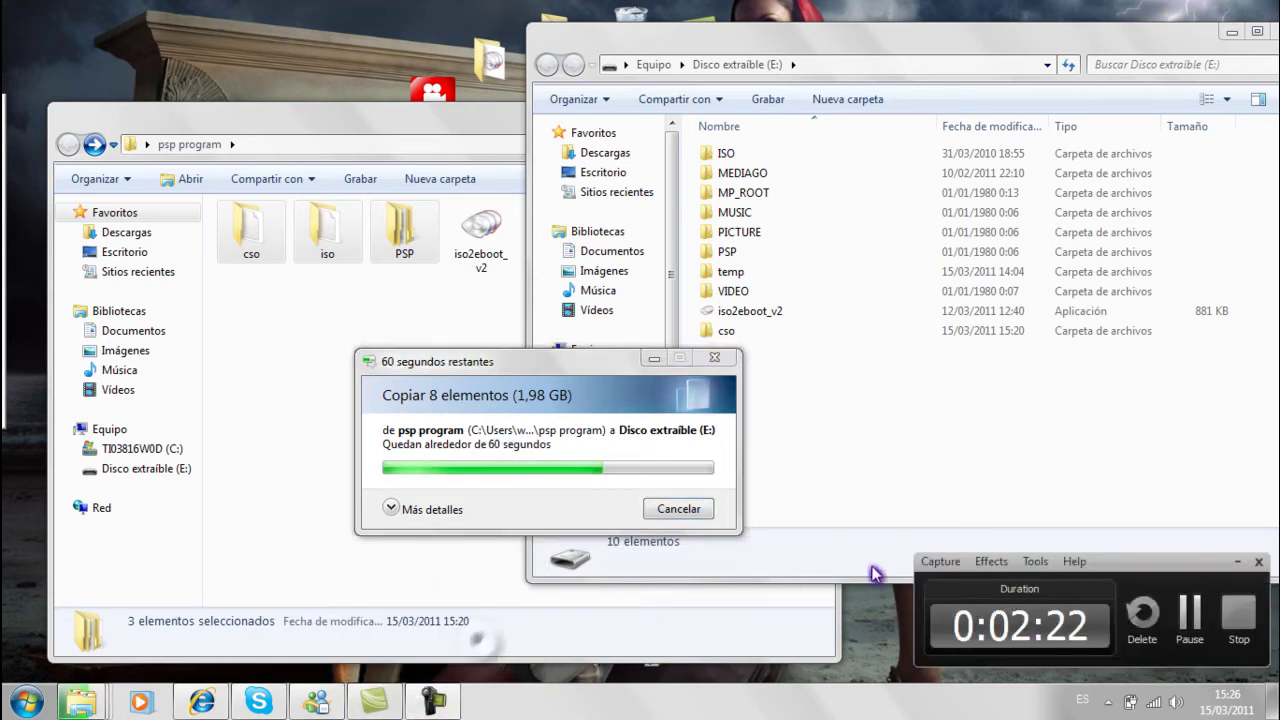
{"action": "left_click", "coordinate": [1181, 622]}
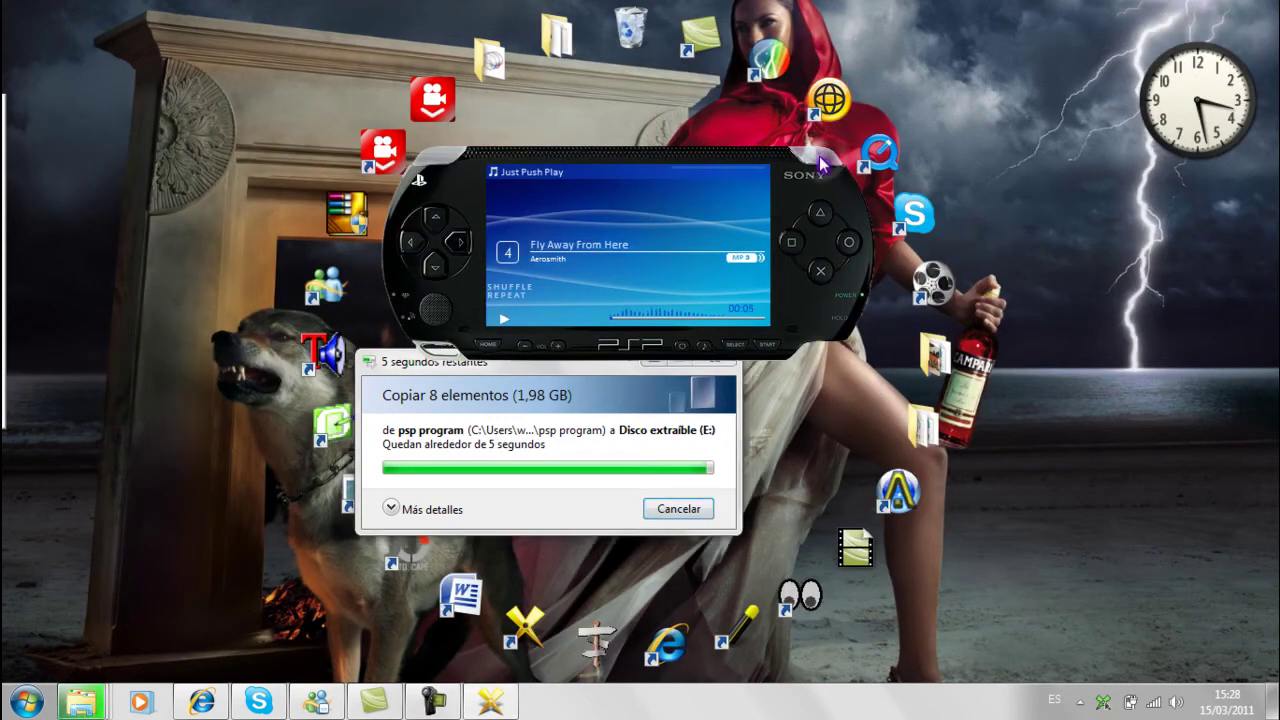
Switch through several songs in the PSP-skinned music player until the "My Immortal (Evanescence cover)" track plays.
{"action": "left_click", "coordinate": [820, 163]}
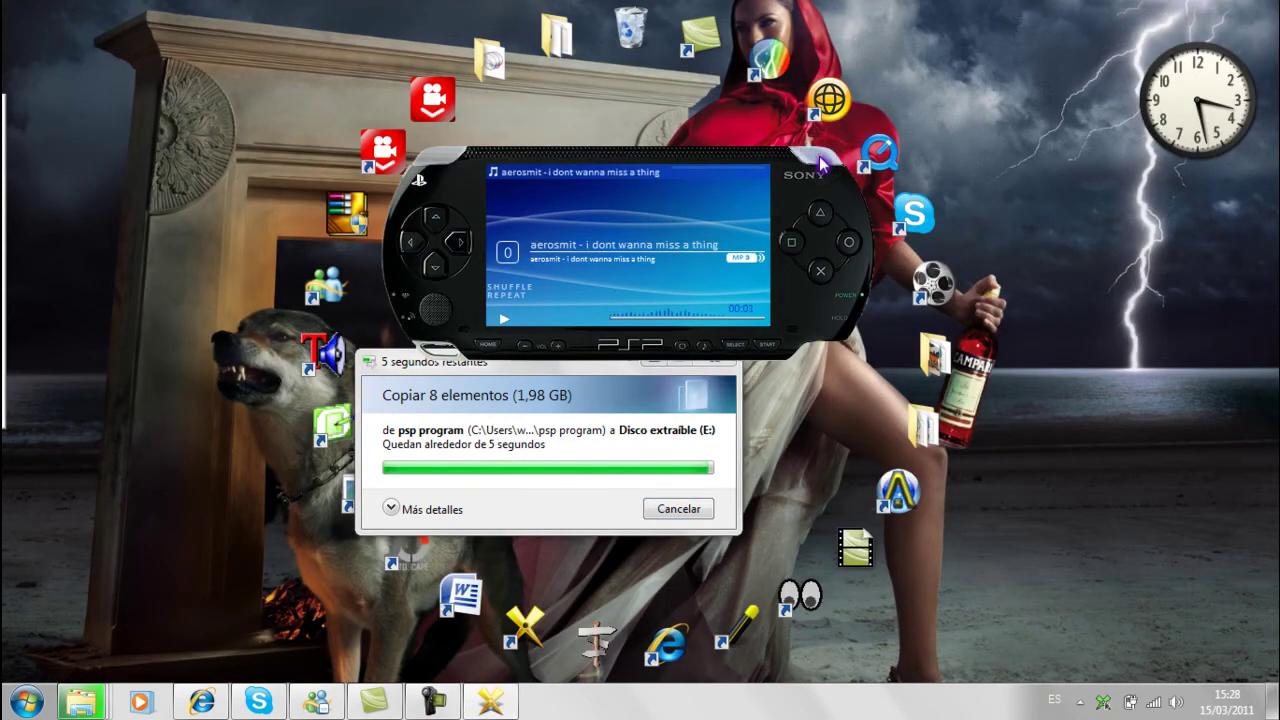
{"action": "left_click", "coordinate": [820, 163]}
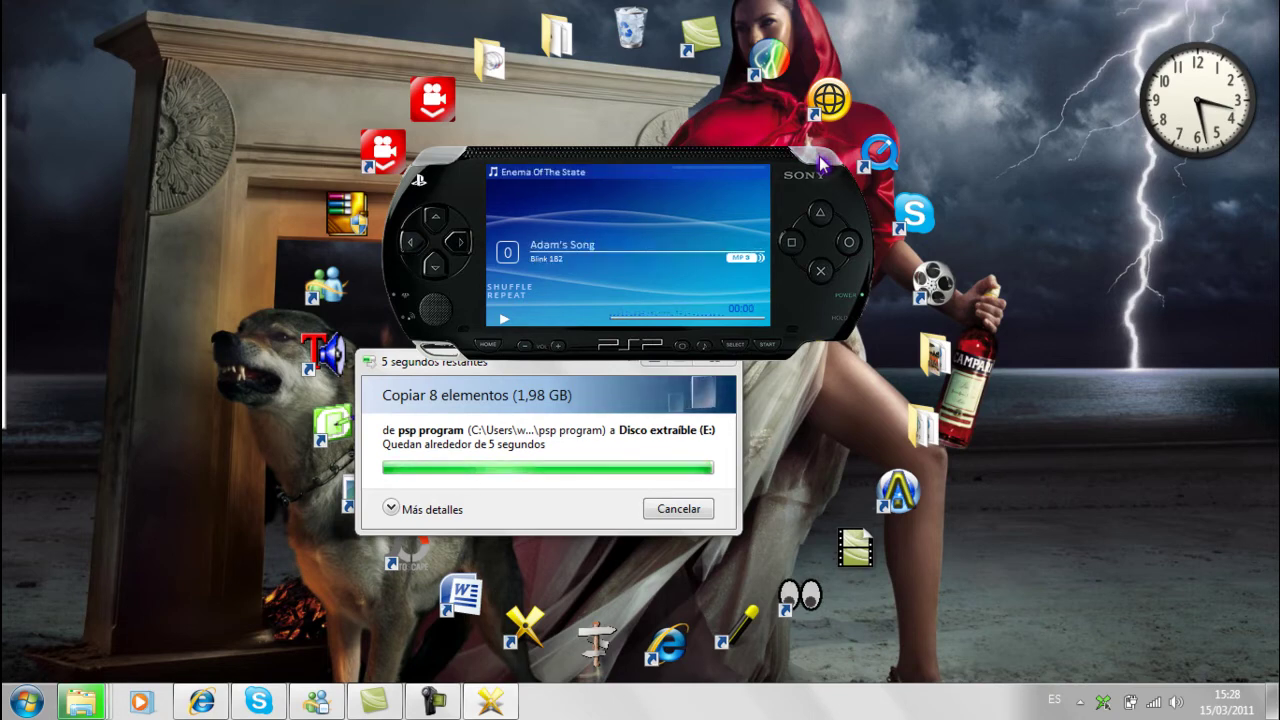
{"action": "left_click", "coordinate": [824, 162]}
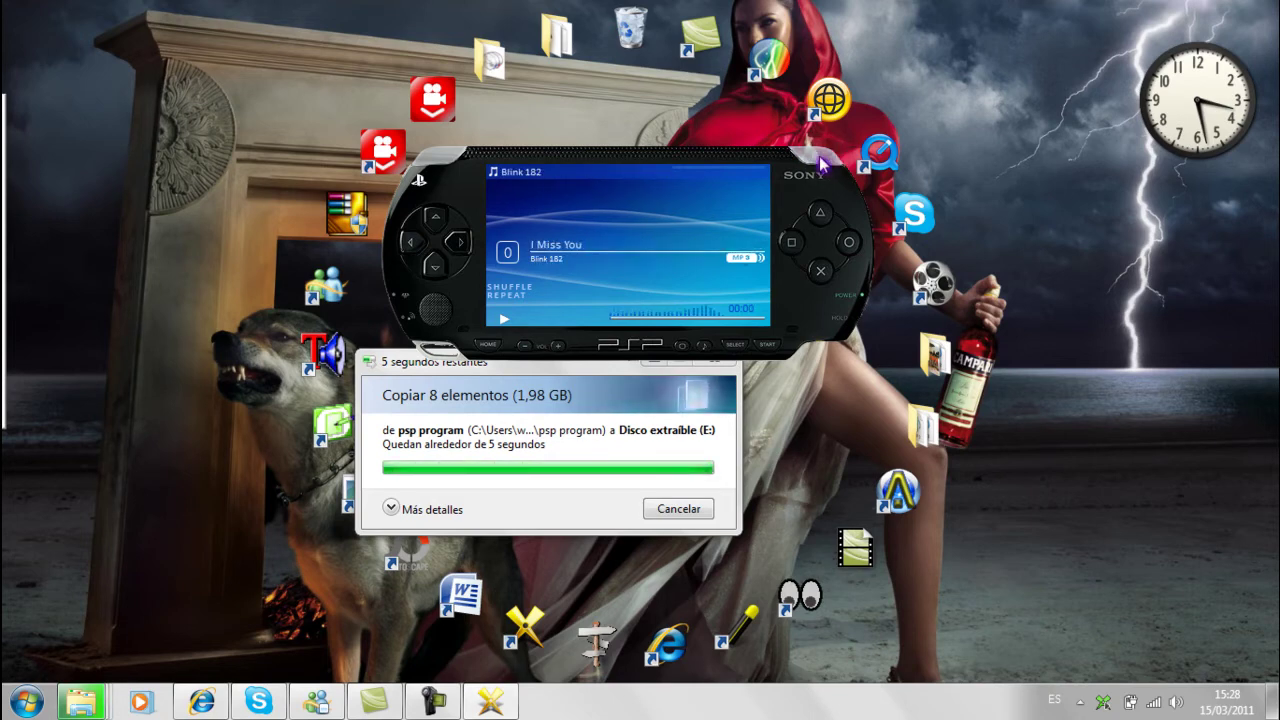
{"action": "left_click", "coordinate": [824, 162]}
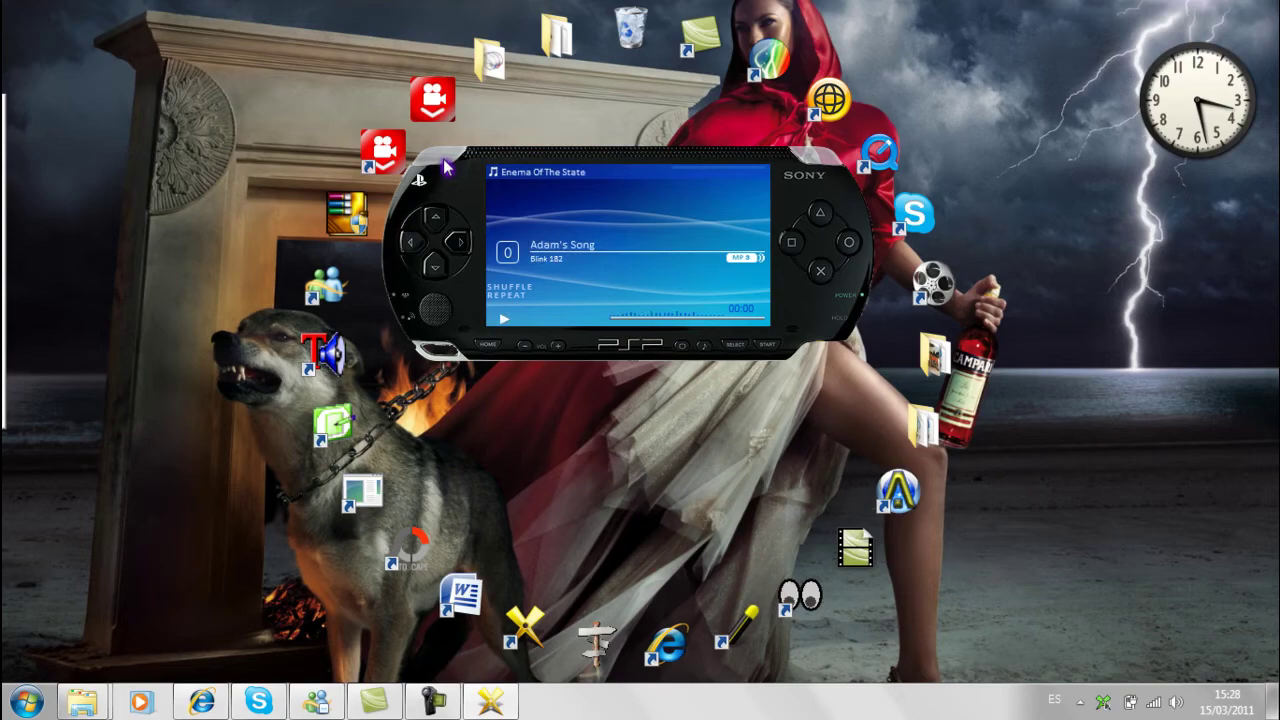
{"action": "left_click", "coordinate": [446, 168]}
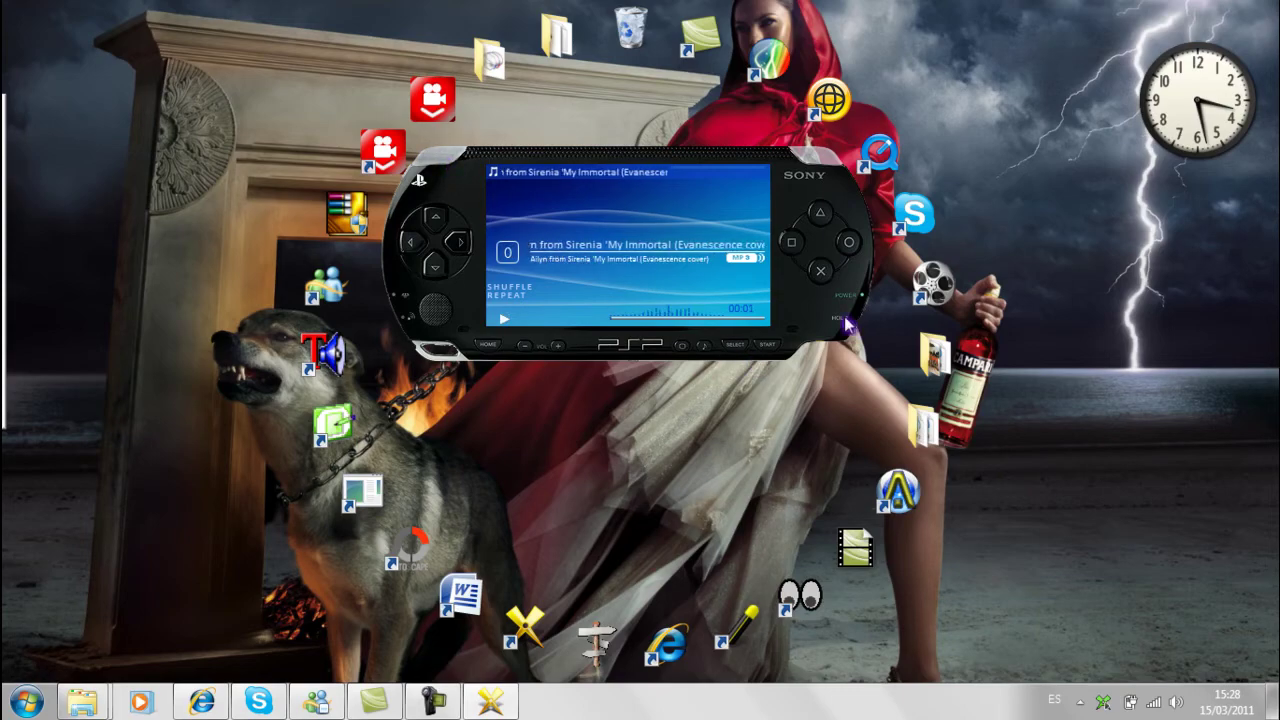